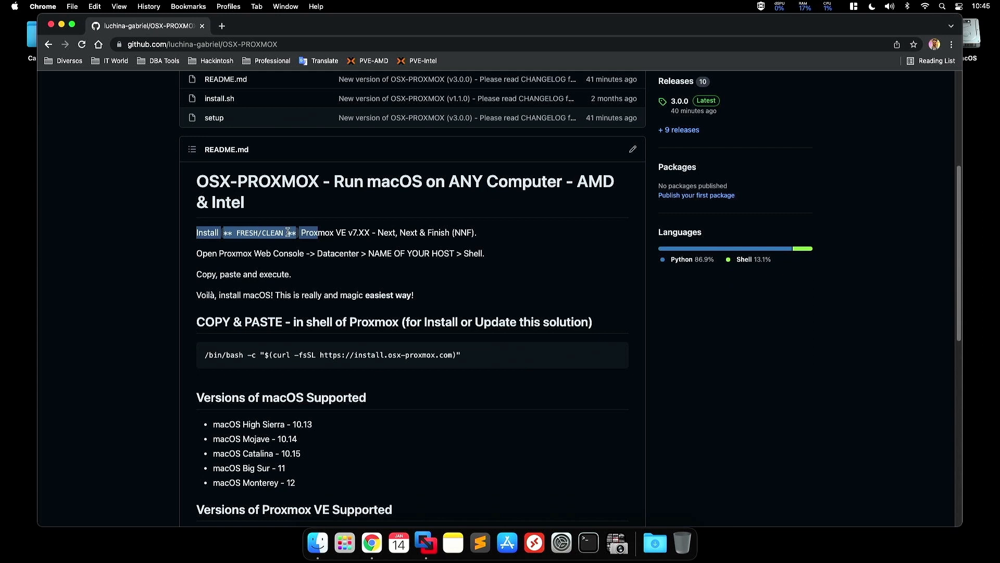
Review the README's Proxmox installation instructions, supported macOS versions and Opencore version details
click(288, 232)
drag(347, 233, 368, 234)
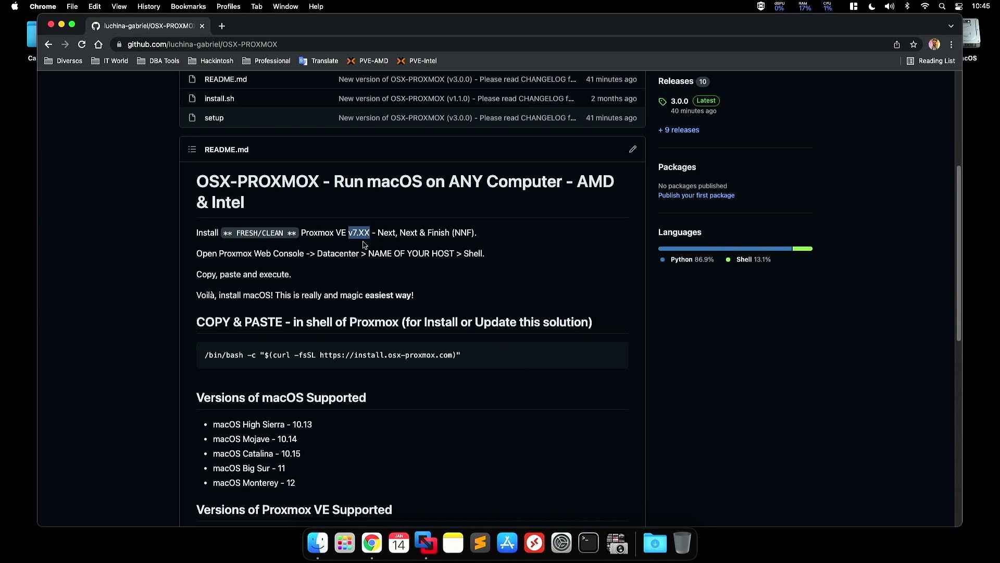
click(364, 246)
drag(194, 277, 306, 279)
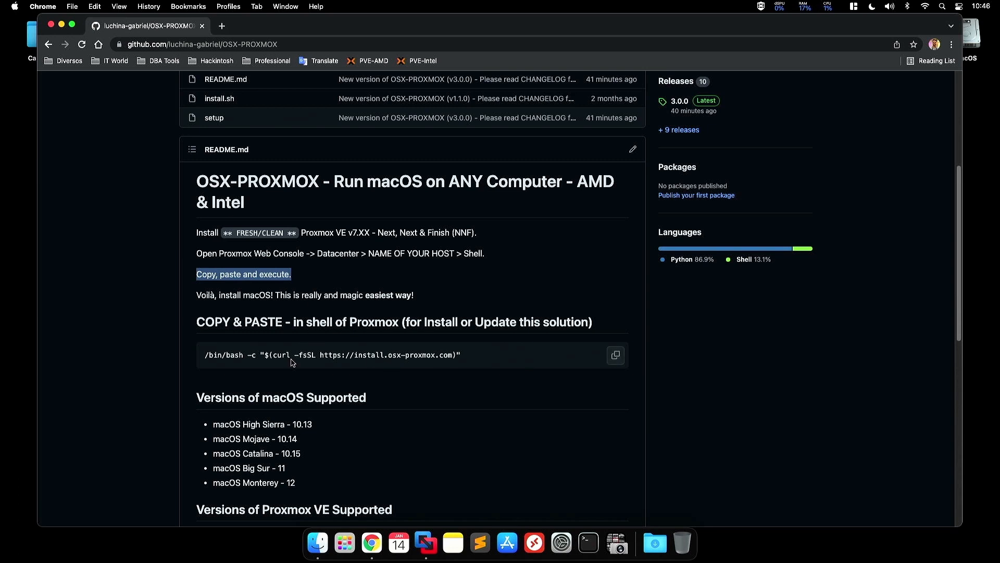
scroll(292, 362, down, 1)
scroll(261, 373, down, 1)
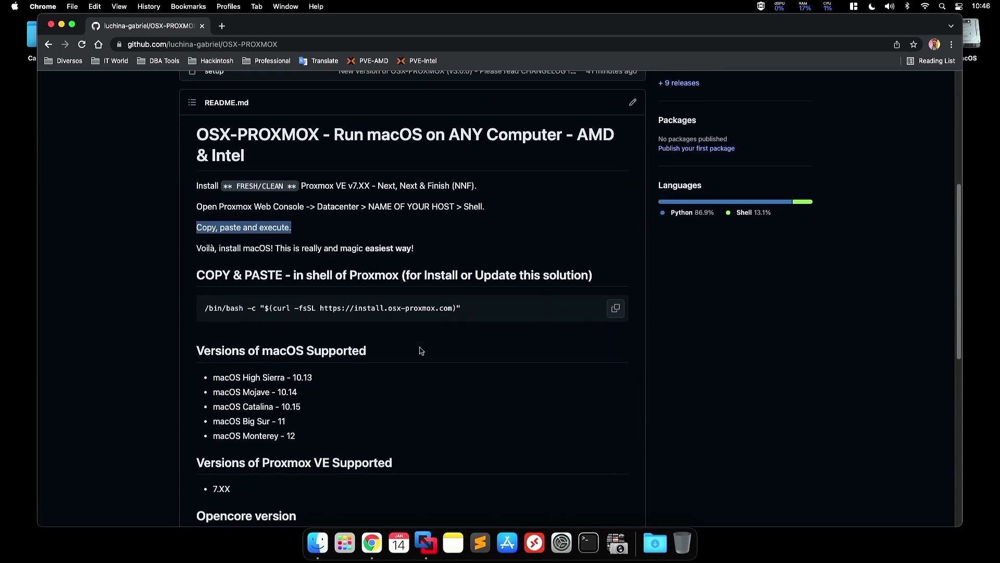
scroll(253, 377, down, 4)
drag(198, 254, 391, 324)
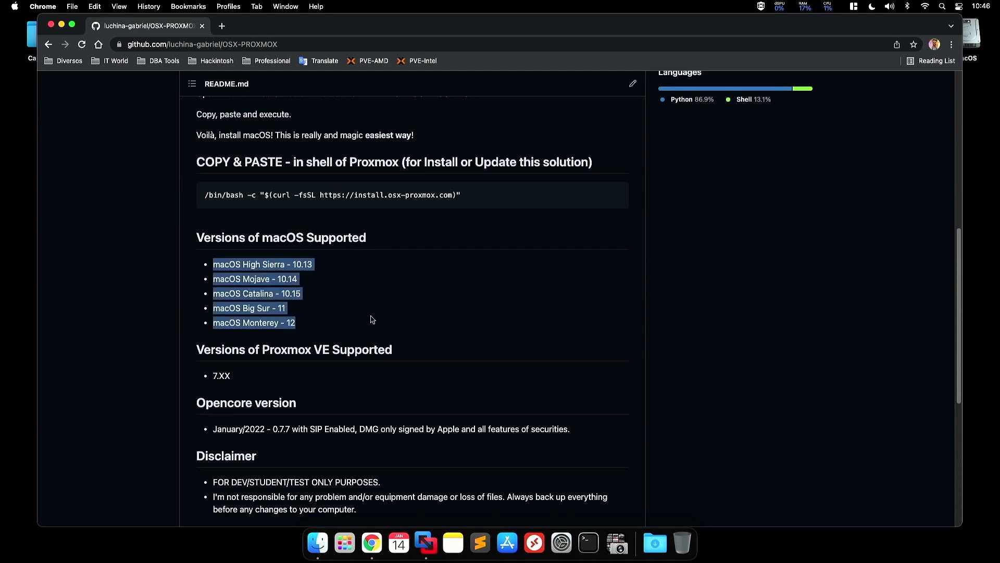
click(282, 281)
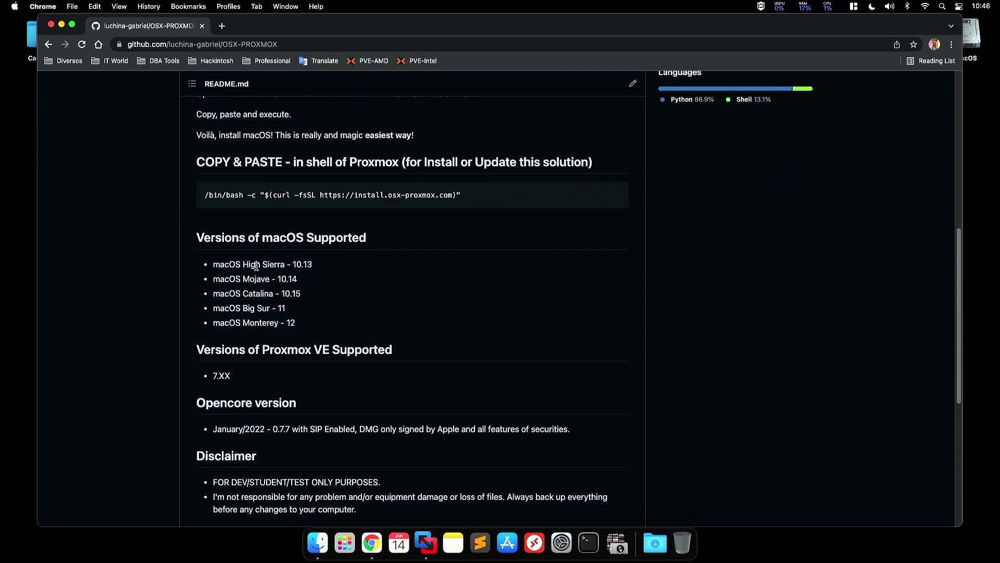
drag(245, 265, 284, 265)
drag(297, 323, 213, 323)
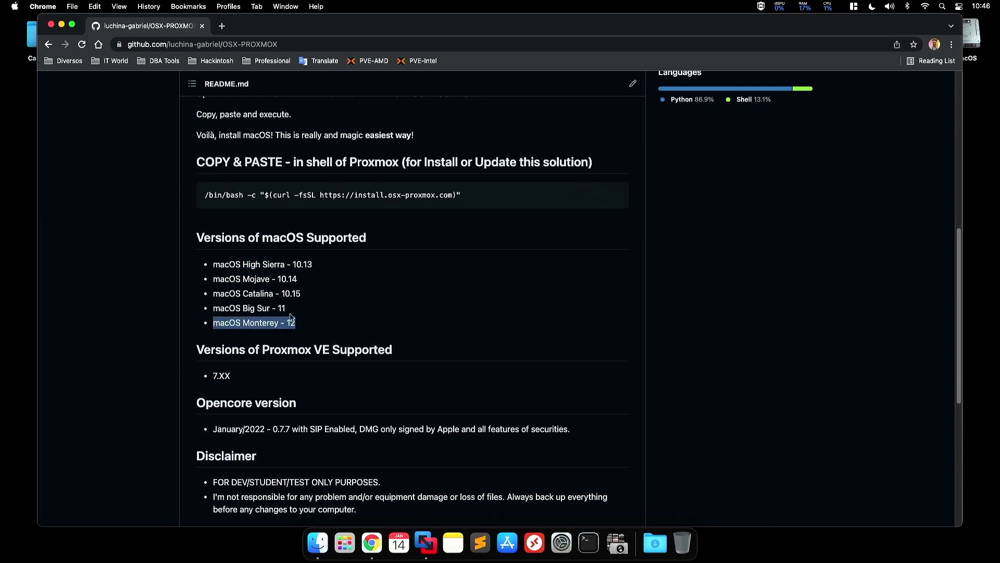
scroll(190, 348, down, 2)
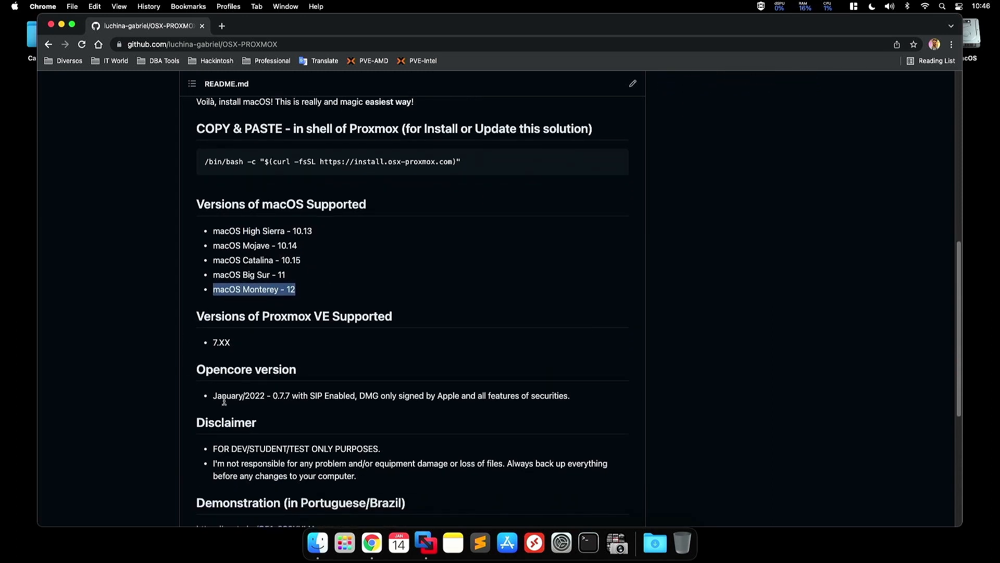
drag(213, 396, 568, 396)
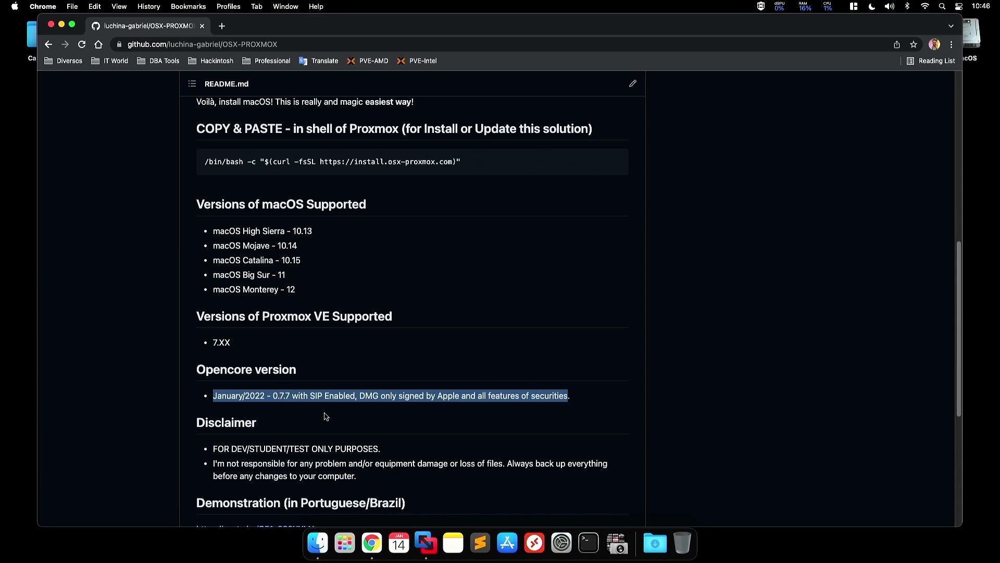
Open the latest release, 3.0.0, of the OSX-PROXMOX repository and look over its change list
scroll(422, 415, up, 4)
scroll(423, 415, up, 4)
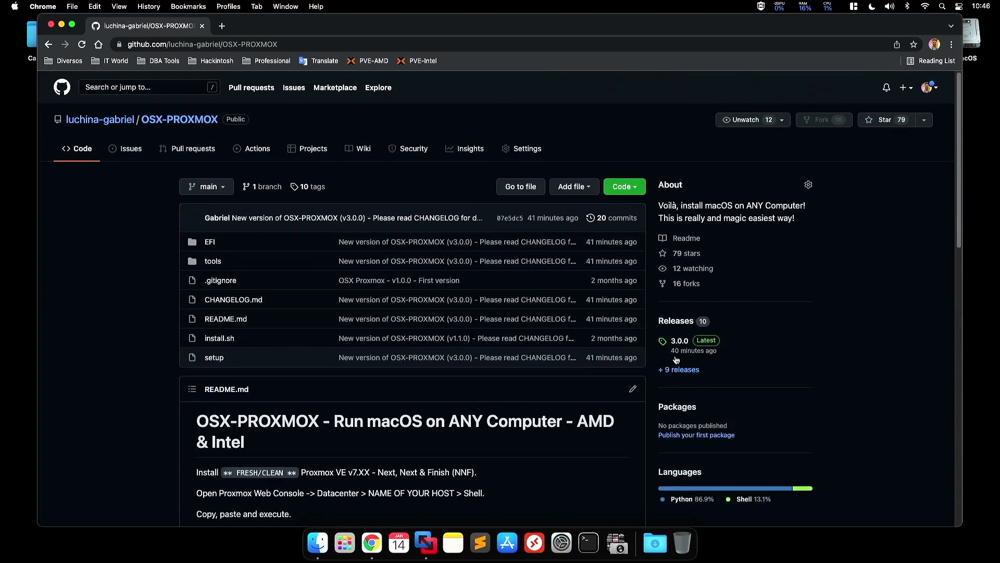
click(706, 344)
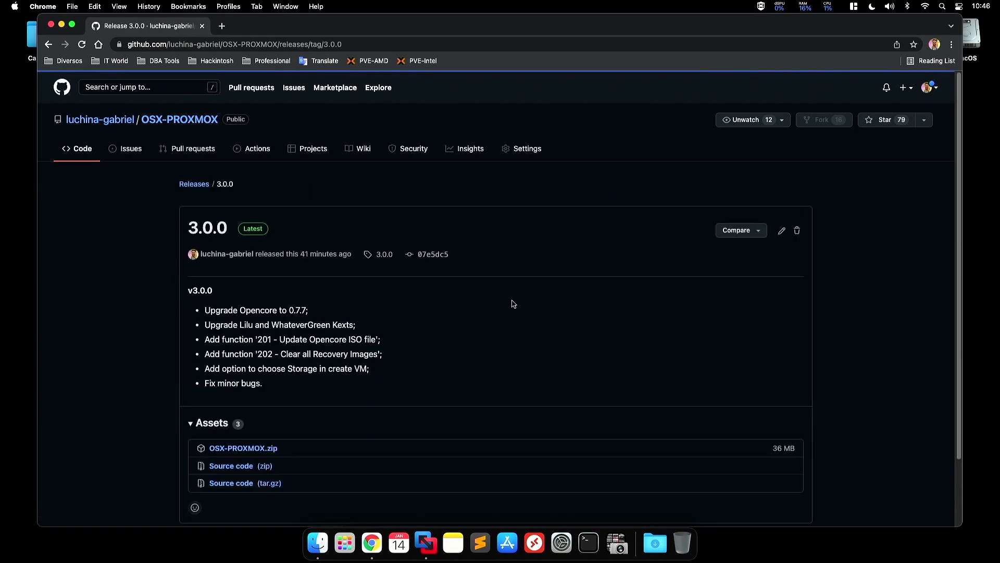
scroll(514, 304, down, 1)
drag(267, 372, 188, 300)
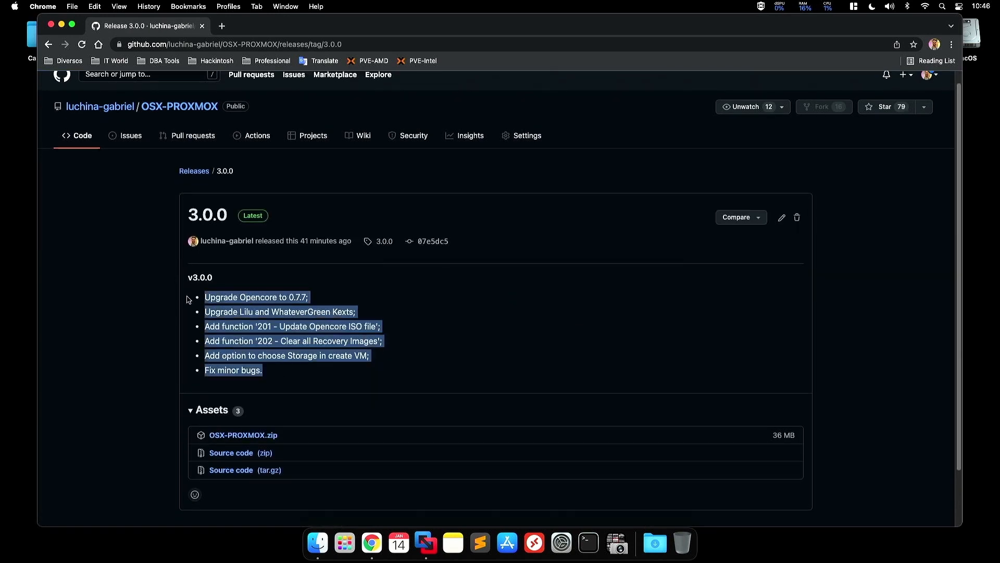
click(244, 333)
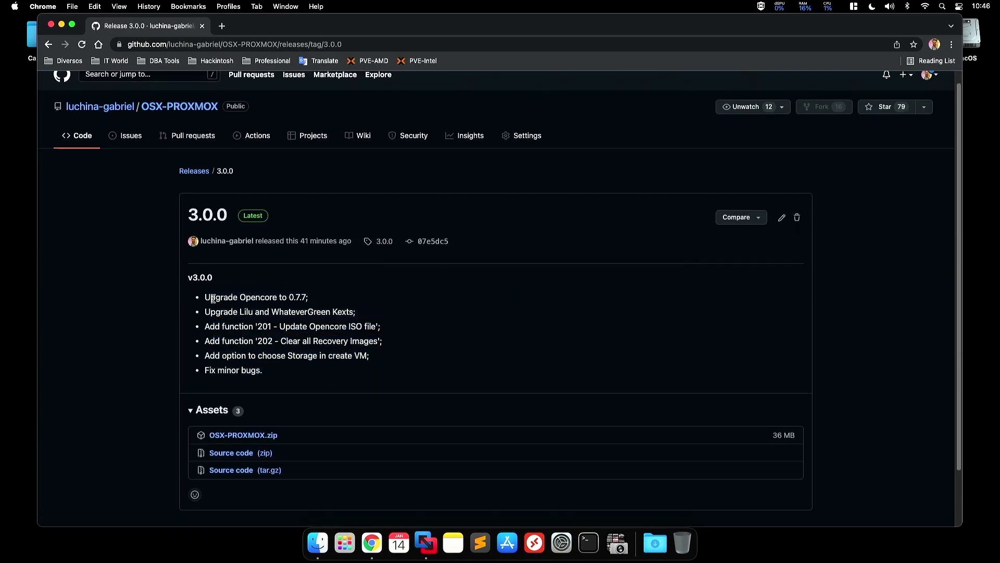
Read the v3.0.0 changes on Opencore, the kexts, functions 201 and 202, and the VM storage option
drag(205, 298, 327, 297)
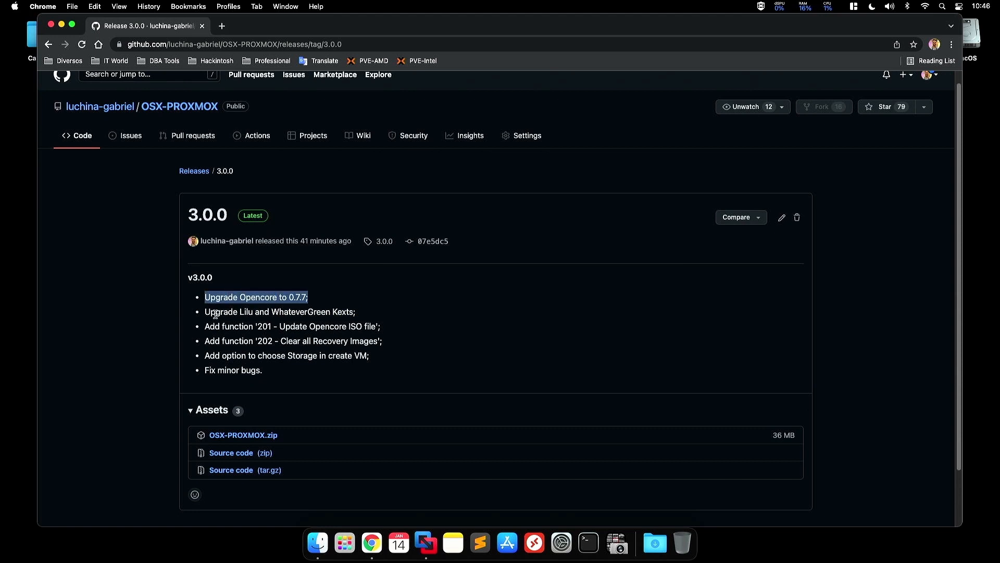
drag(204, 312, 379, 315)
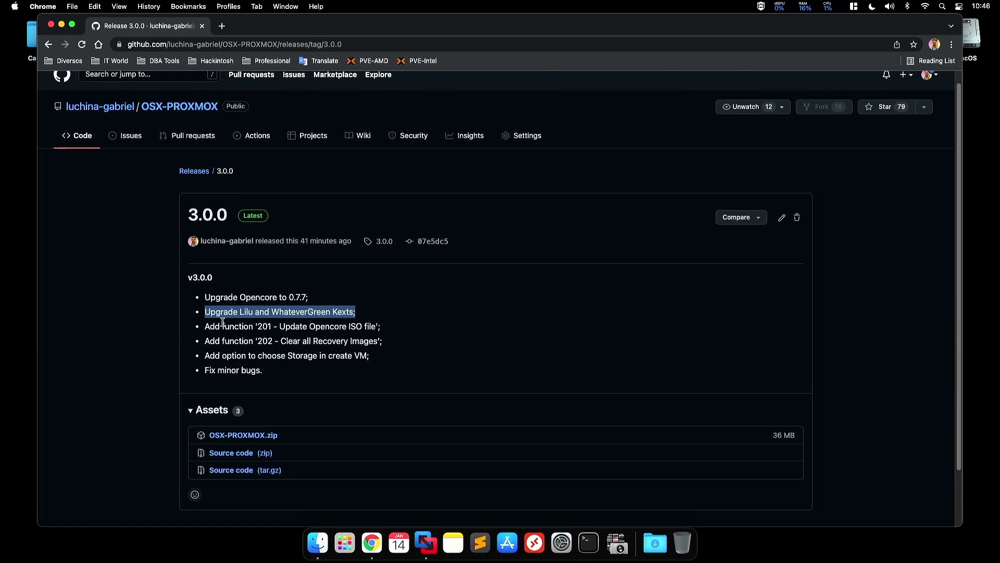
drag(204, 327, 380, 334)
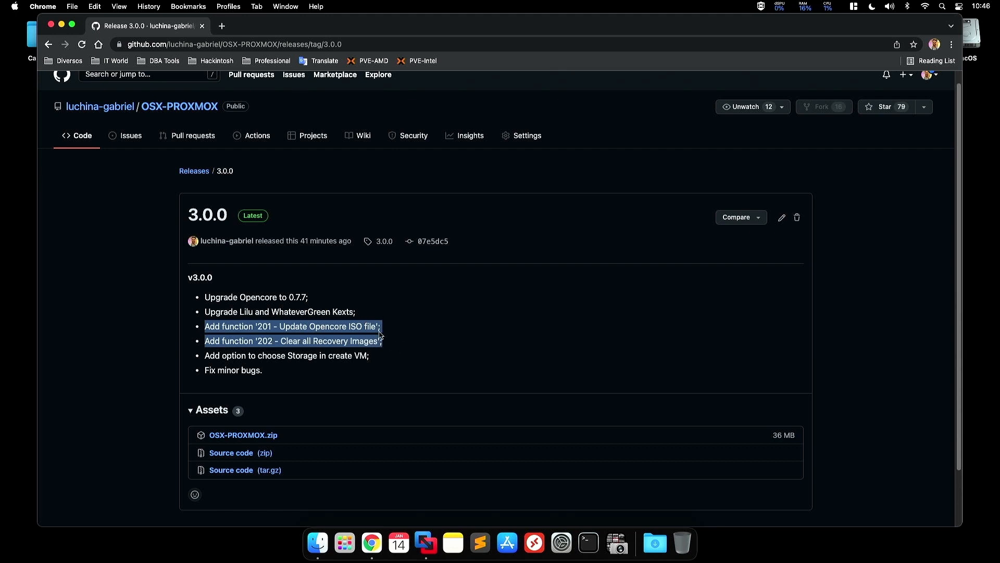
double_click(315, 327)
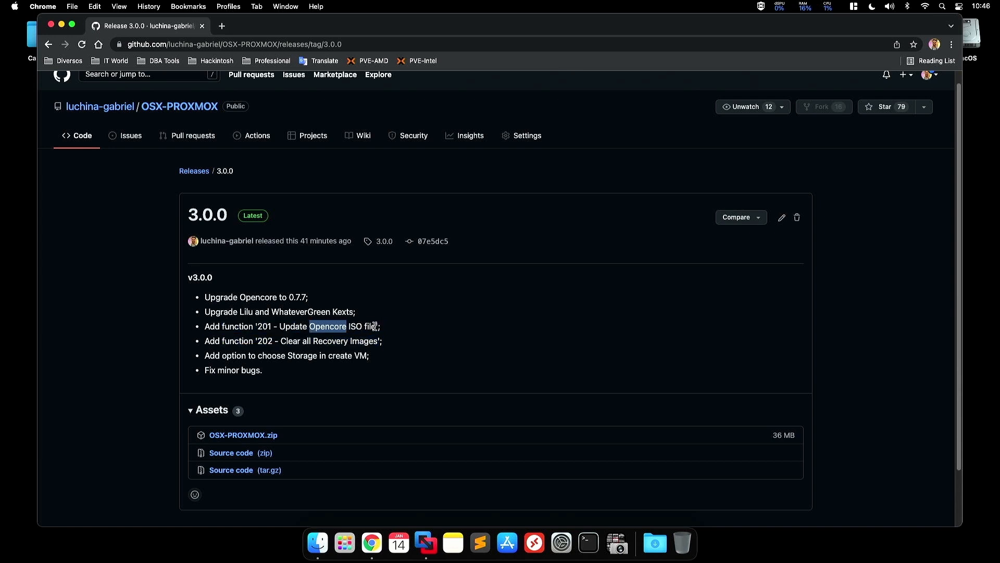
drag(377, 327, 290, 326)
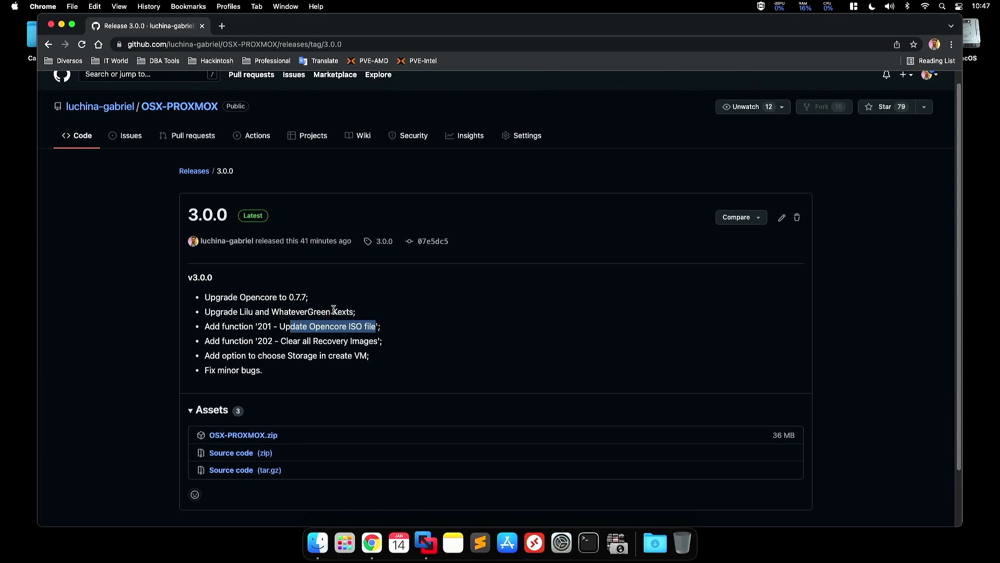
drag(377, 341, 280, 340)
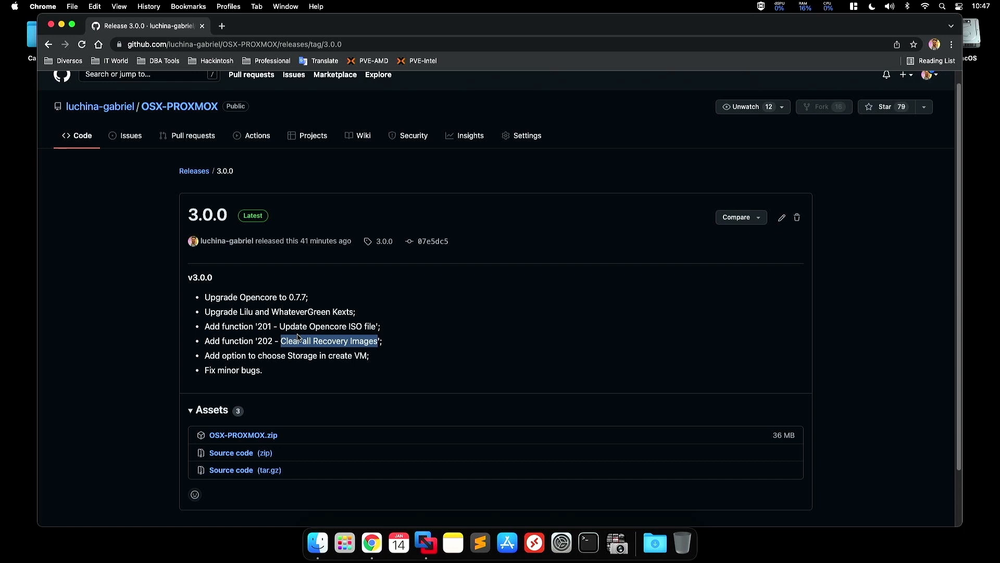
drag(382, 341, 257, 341)
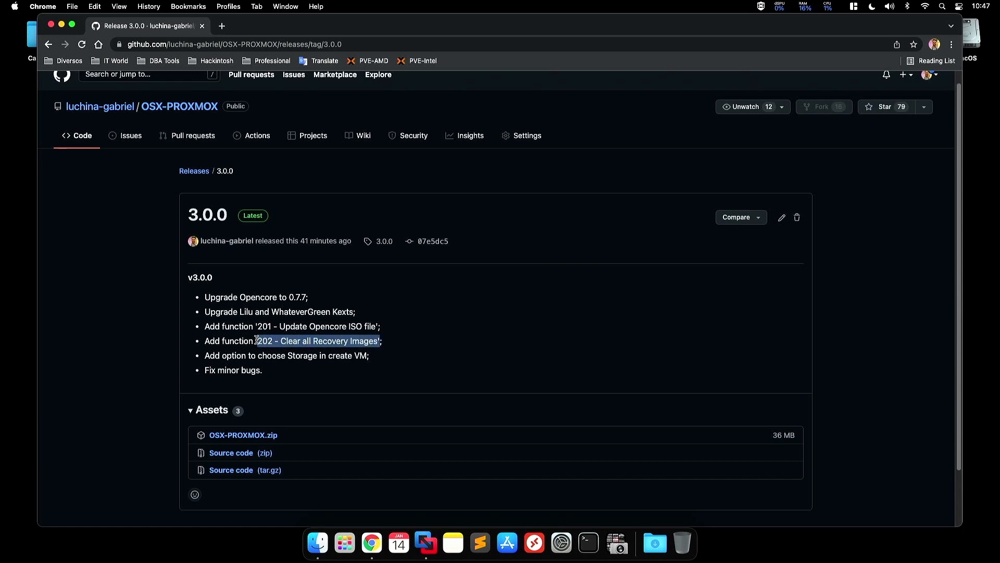
click(306, 344)
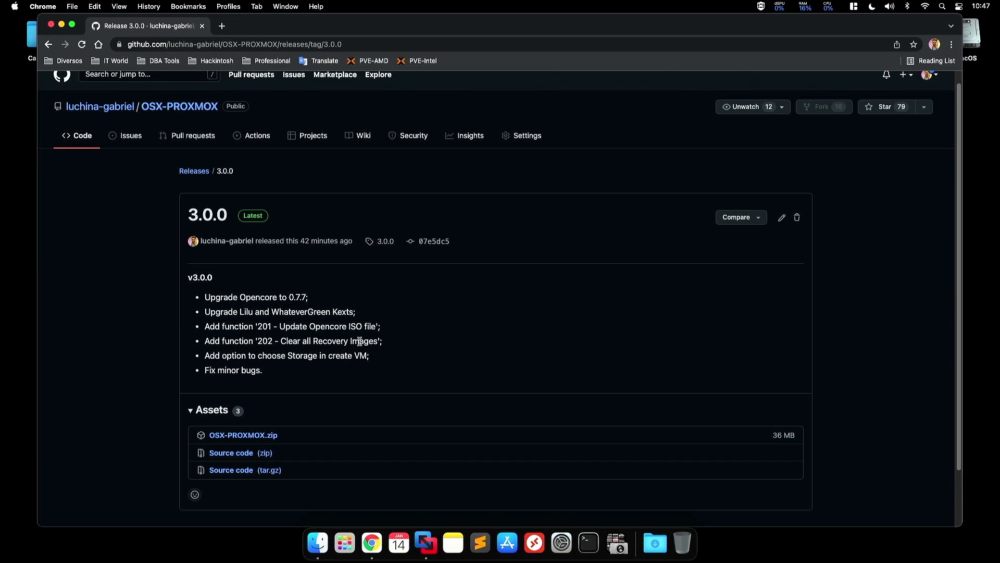
drag(380, 340, 259, 340)
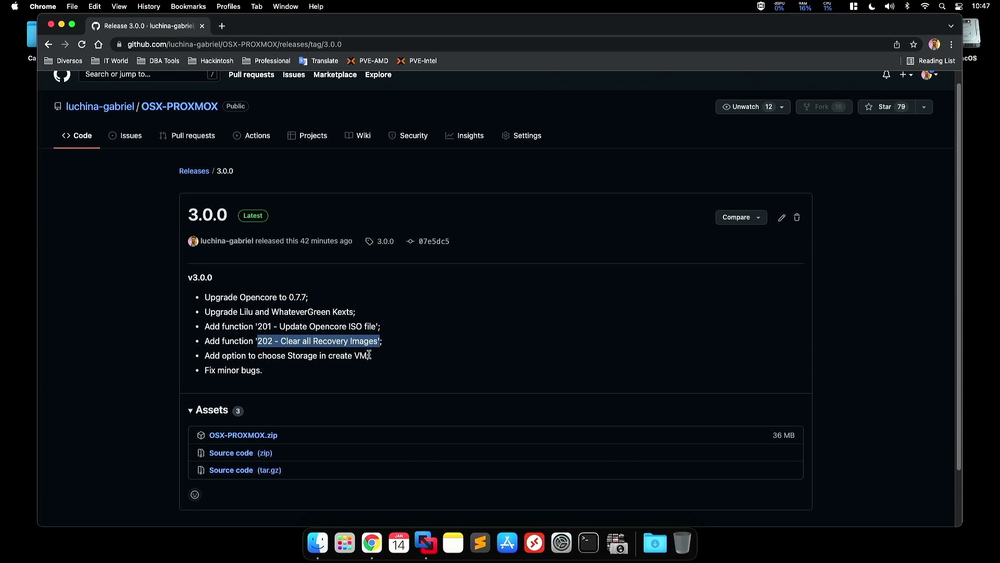
drag(373, 358, 203, 358)
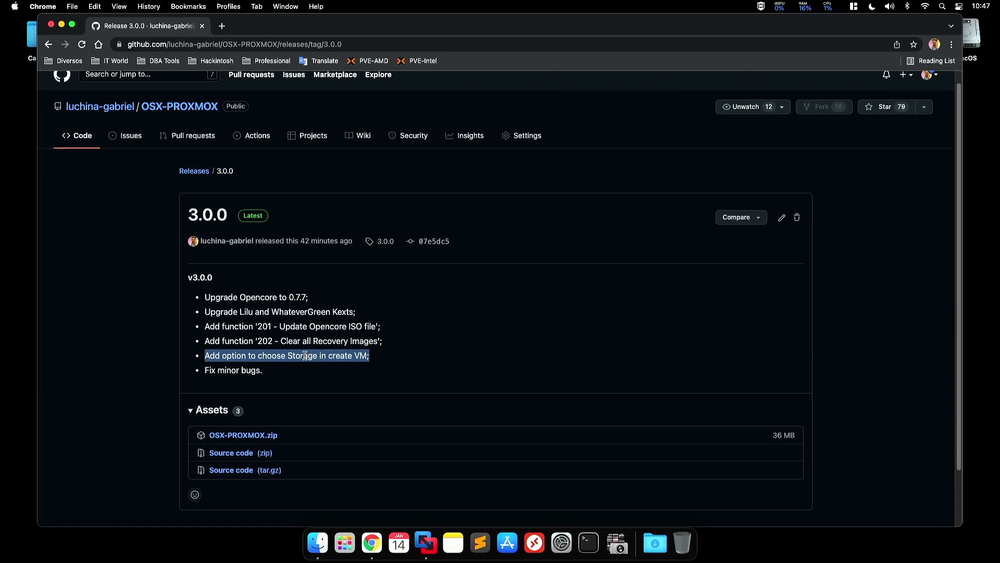
click(352, 356)
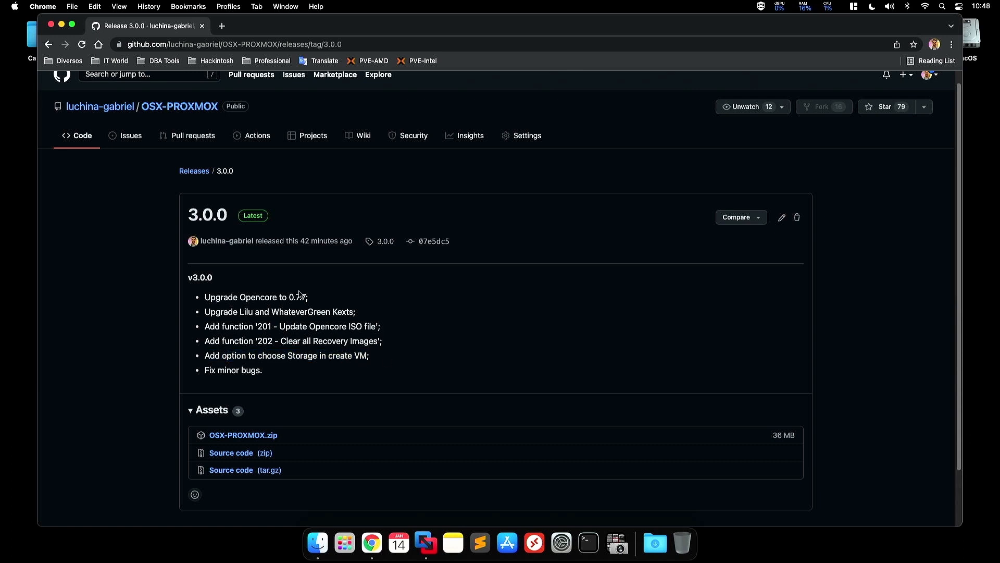
Open the bookmarked PVE-AMD Proxmox server in a new browser tab and log in with the account password
click(222, 26)
click(369, 61)
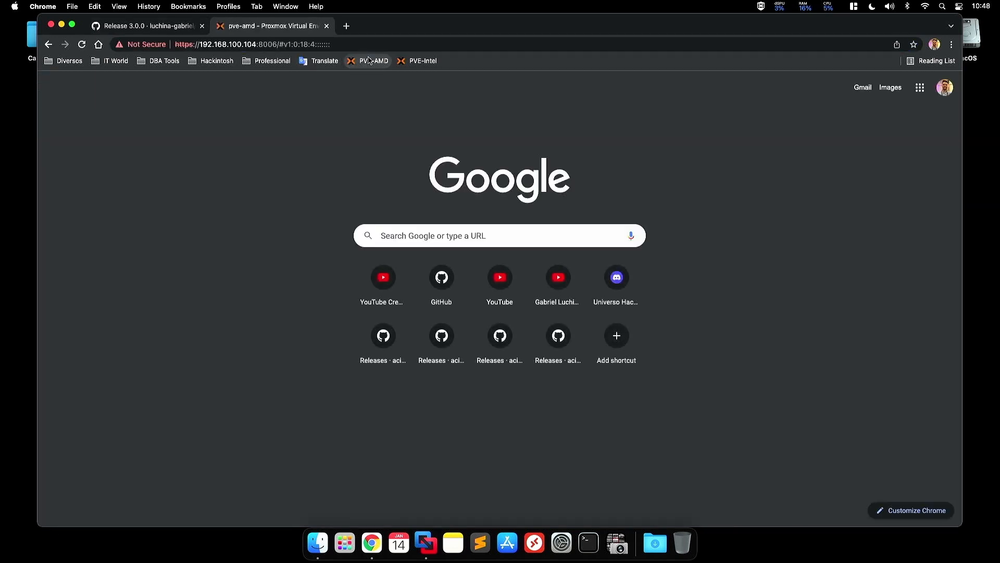
text(•••••••••)
key(Return)
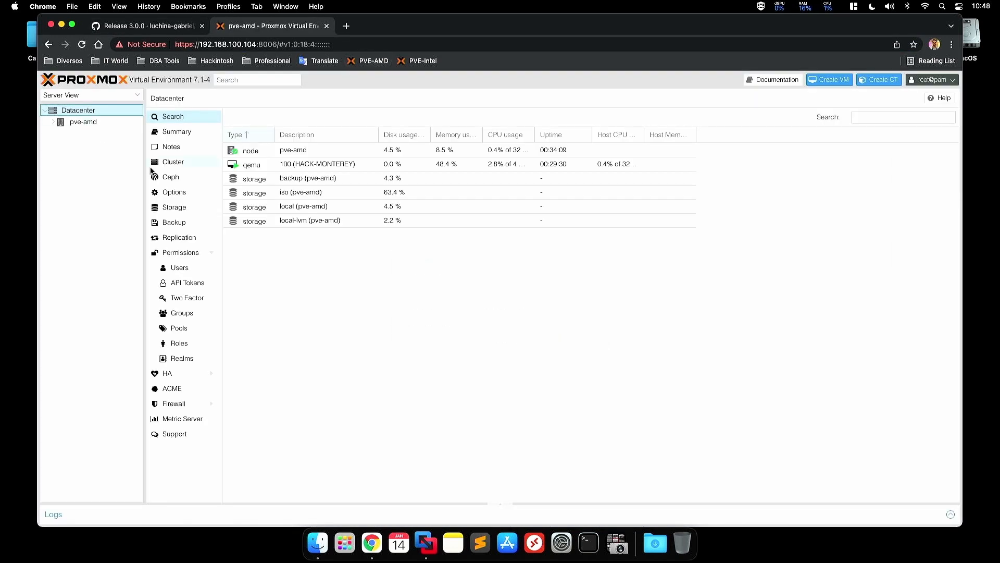
Expand the pve-amd node and view the summary and console of VM 100 (HACK-MONTEREY)
click(90, 123)
click(53, 123)
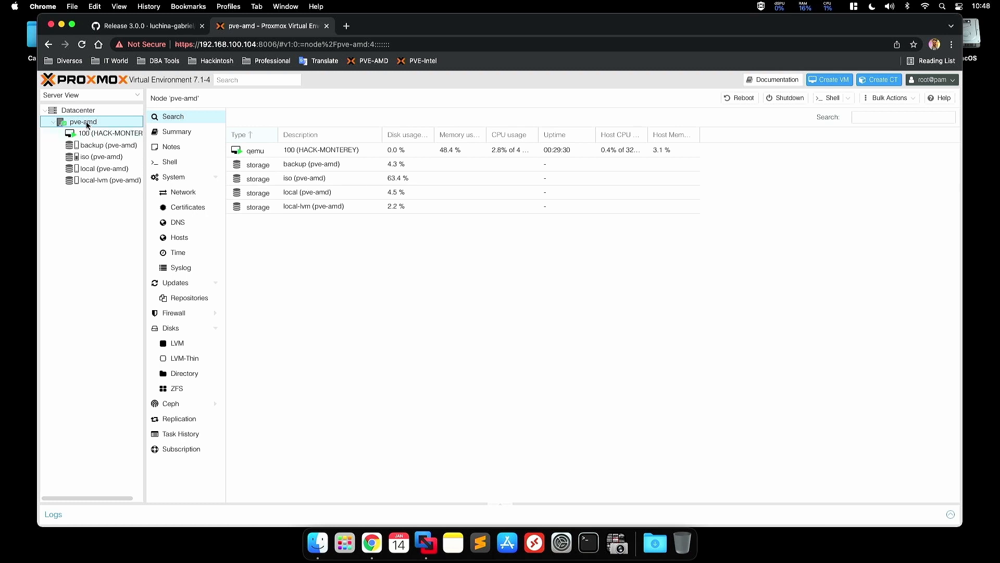
click(100, 137)
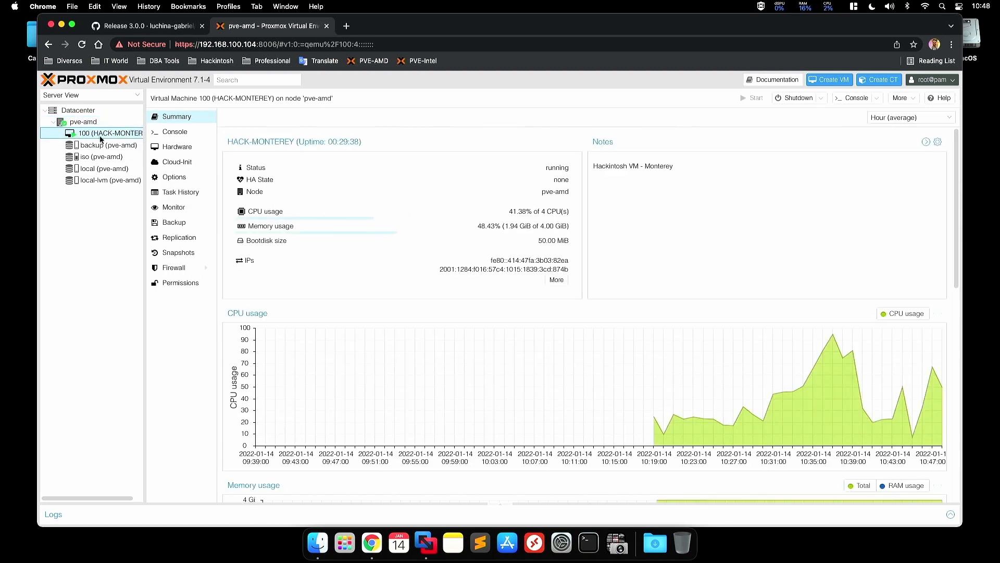
click(172, 131)
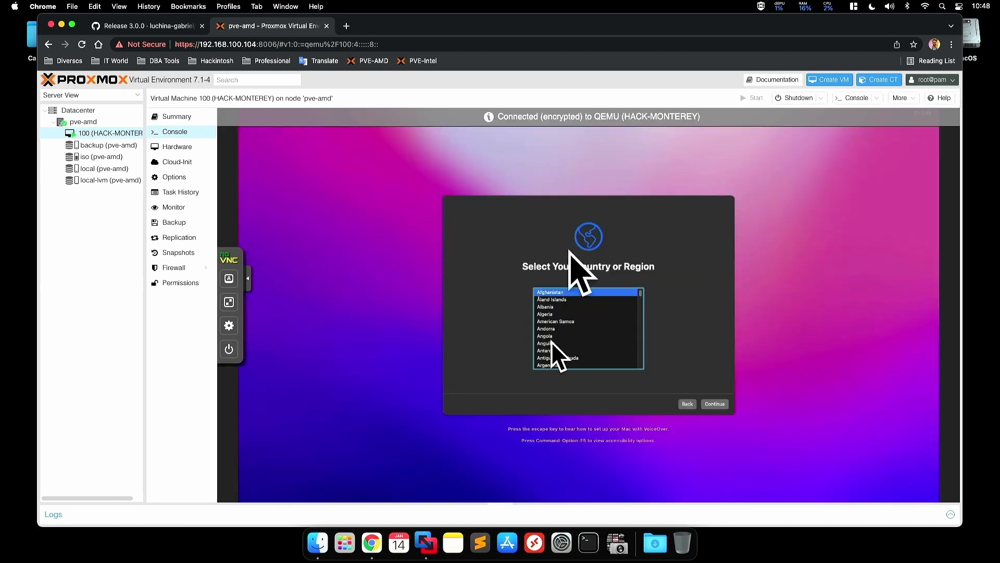
Examine the status and usage summaries of the backup, iso, local and local-lvm storages on pve-amd
click(90, 150)
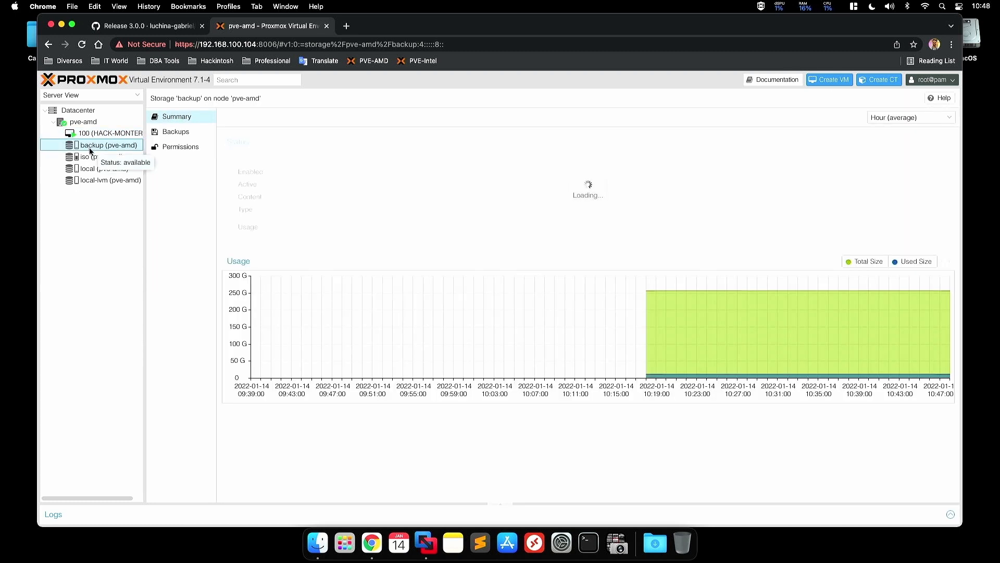
click(91, 157)
click(94, 168)
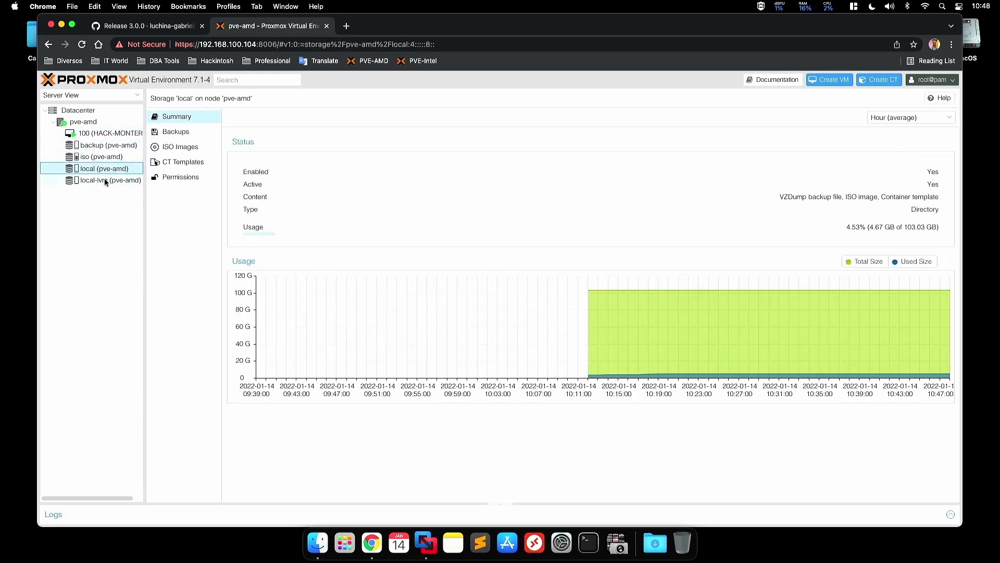
click(105, 181)
click(105, 171)
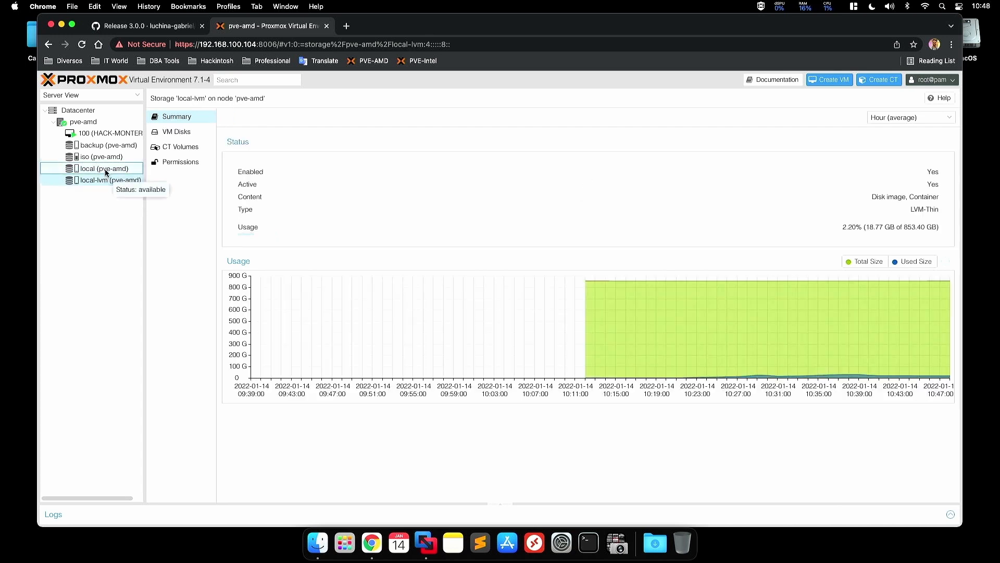
click(105, 181)
click(106, 169)
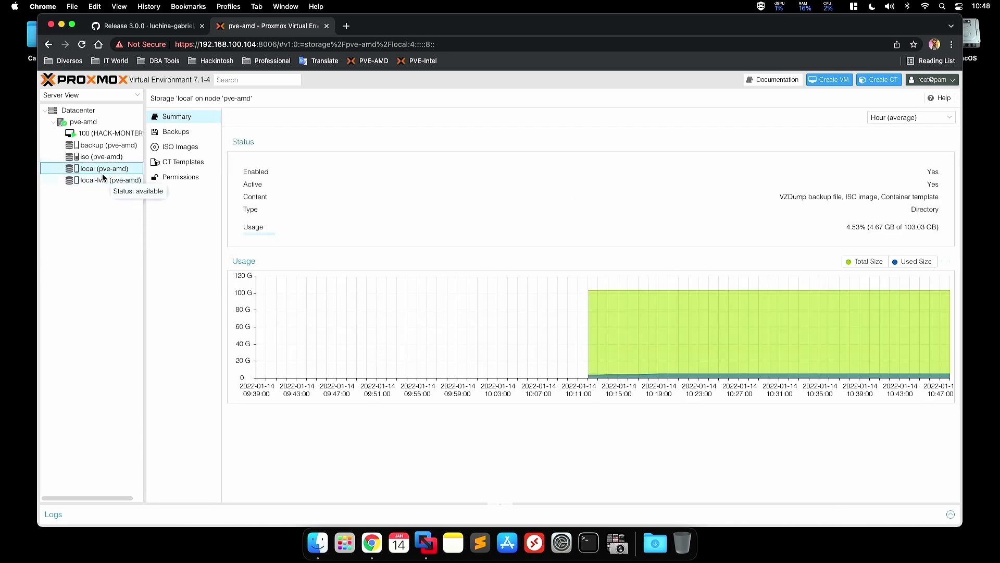
click(104, 181)
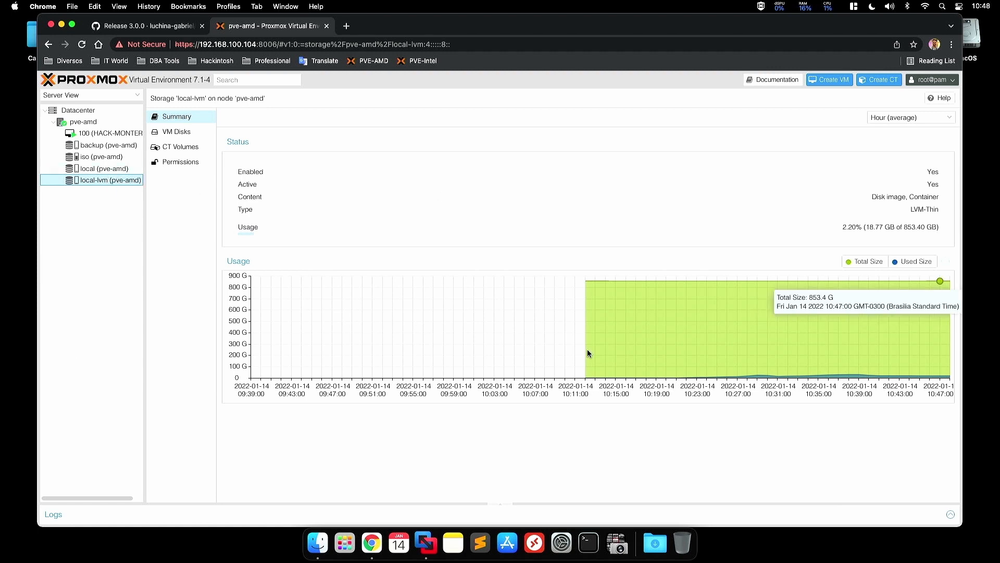
click(89, 157)
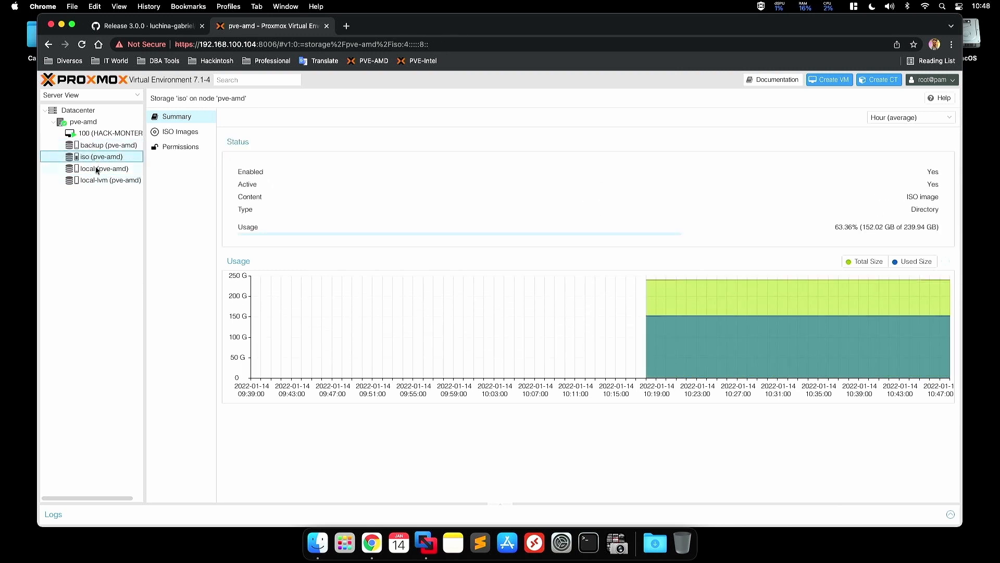
Open a shell console for the pve-amd node in its own window
right_click(84, 124)
click(107, 215)
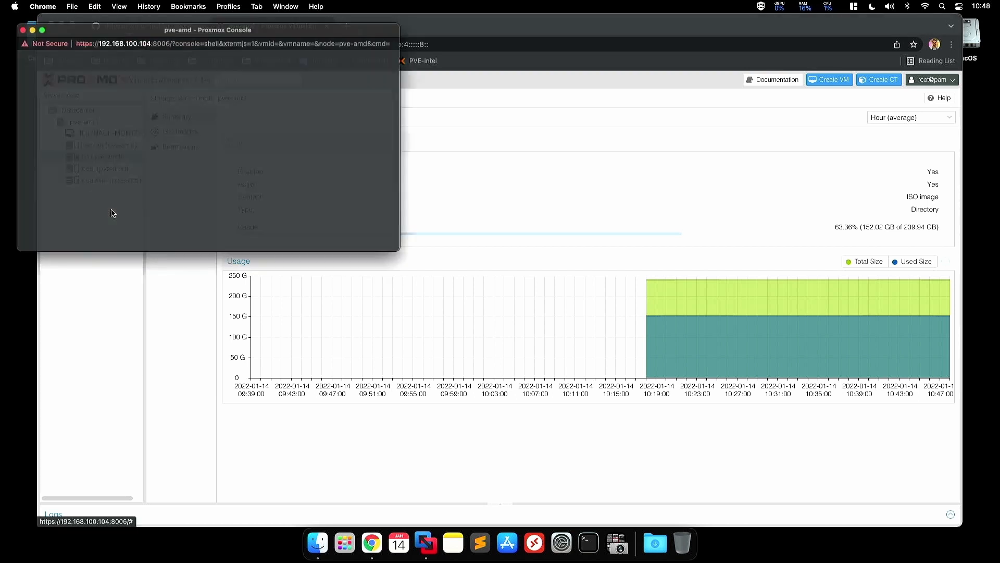
Run osx-setup in the pve-amd shell and choose option 4, macOS Big Sur - 11, as the version to install
text(osx-setup)
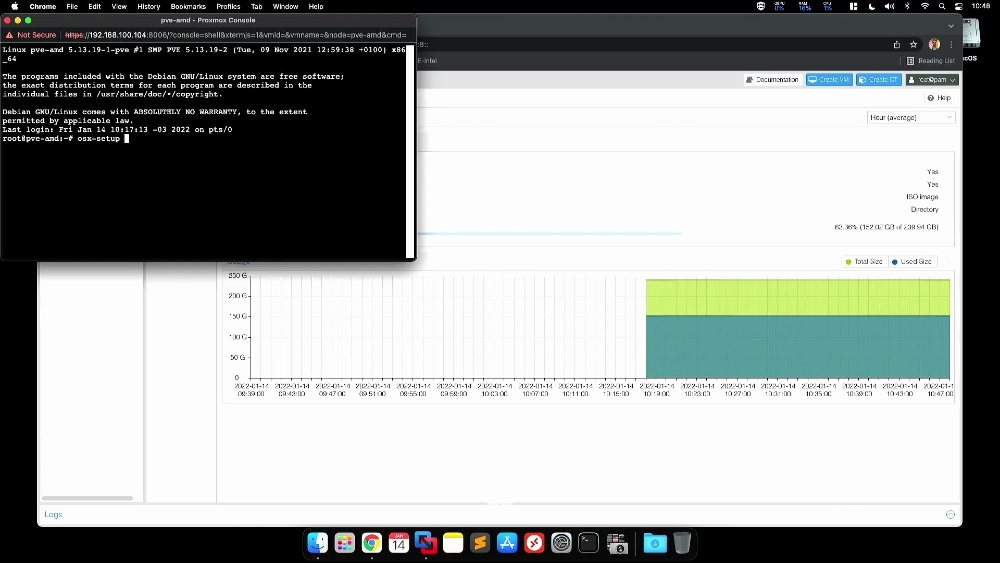
key(Return)
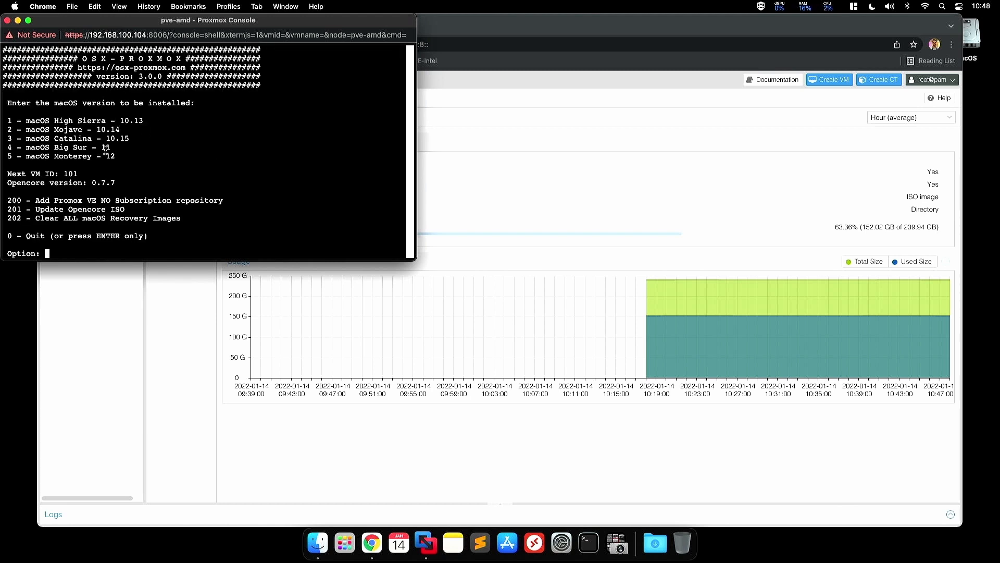
drag(6, 202, 232, 219)
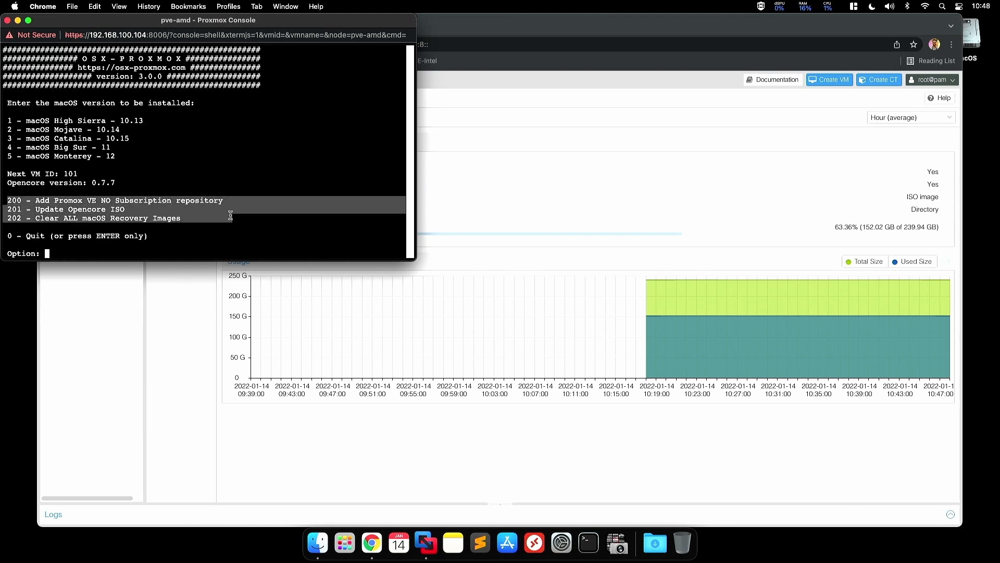
click(104, 189)
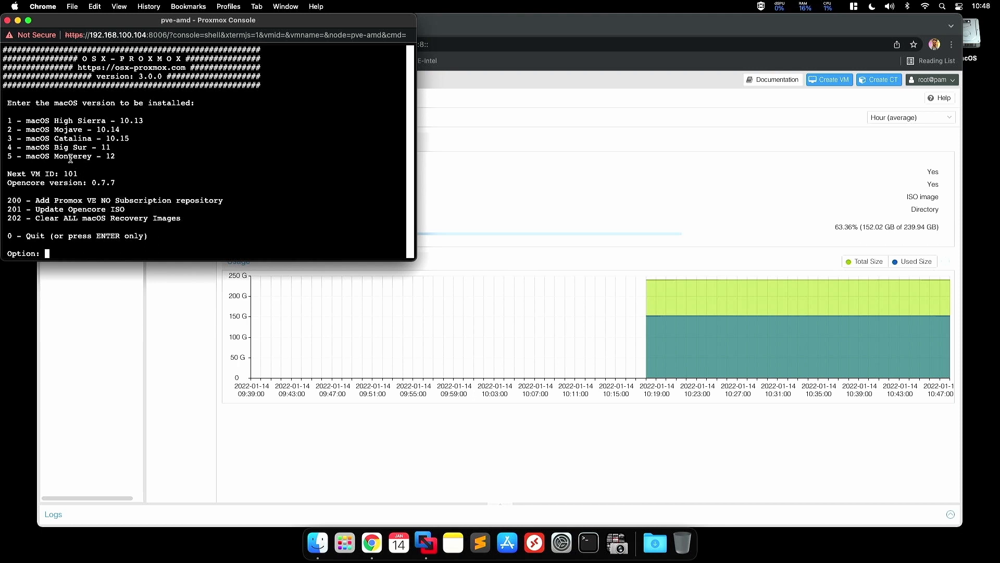
drag(5, 147, 114, 145)
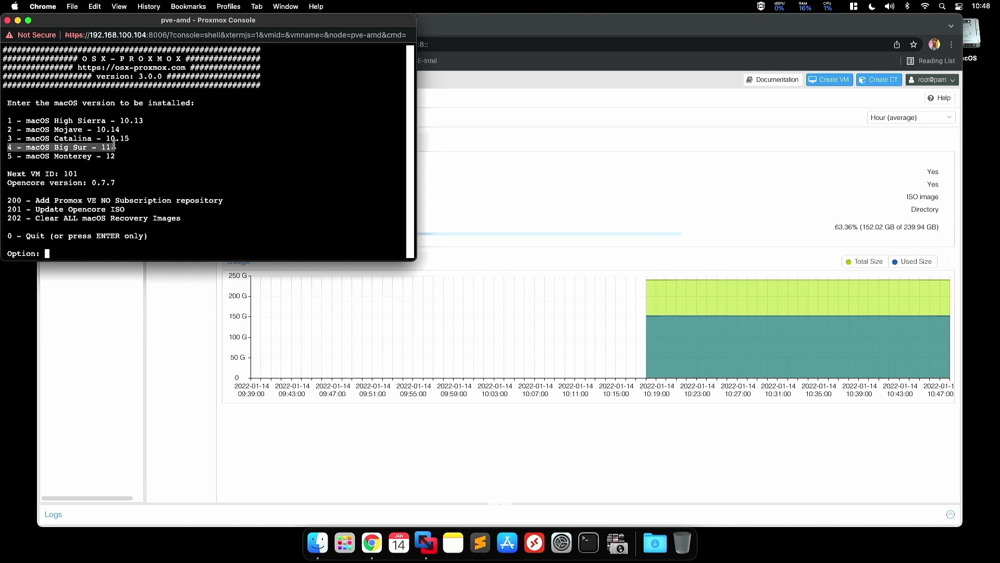
text(4)
key(Return)
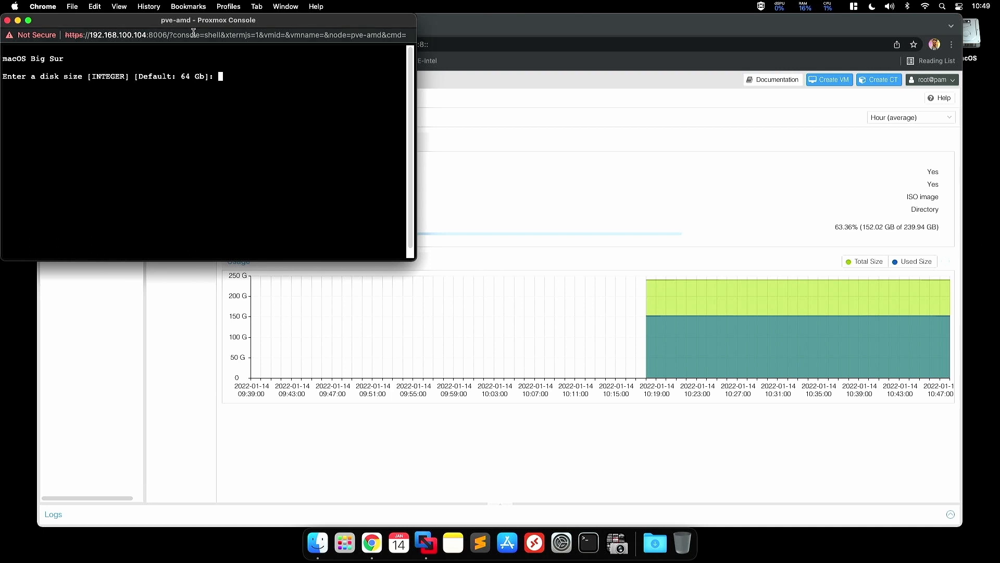
Create the Big Sur VM with the default 64 GB disk on the local-lvm storage, accepting the recovery image download
key(Return)
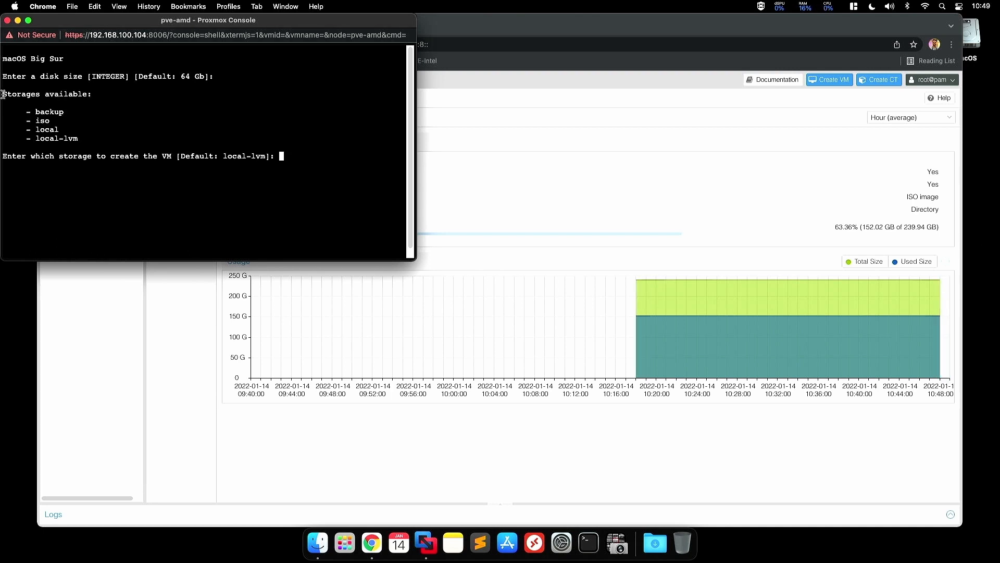
drag(3, 93, 102, 138)
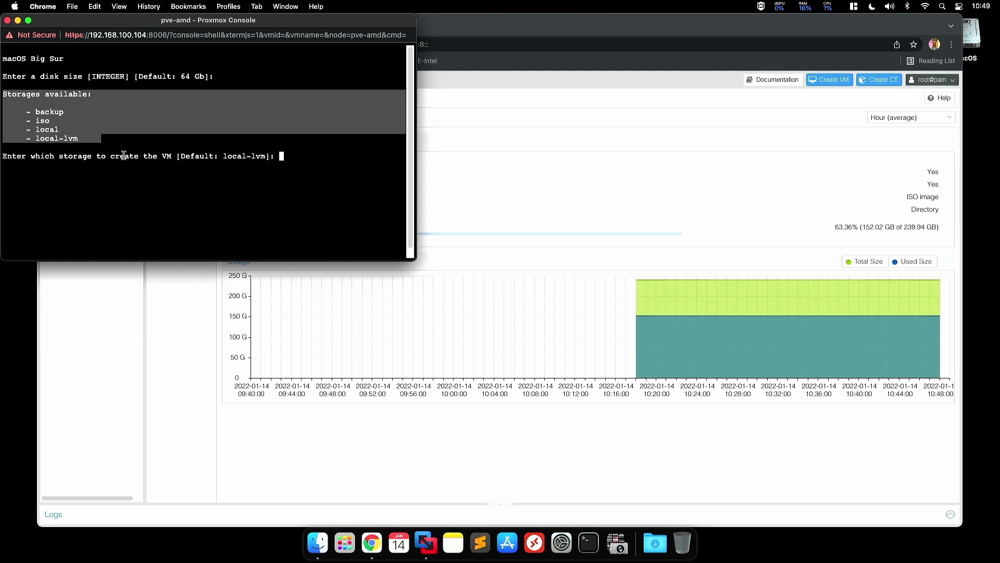
click(198, 156)
drag(223, 155, 262, 155)
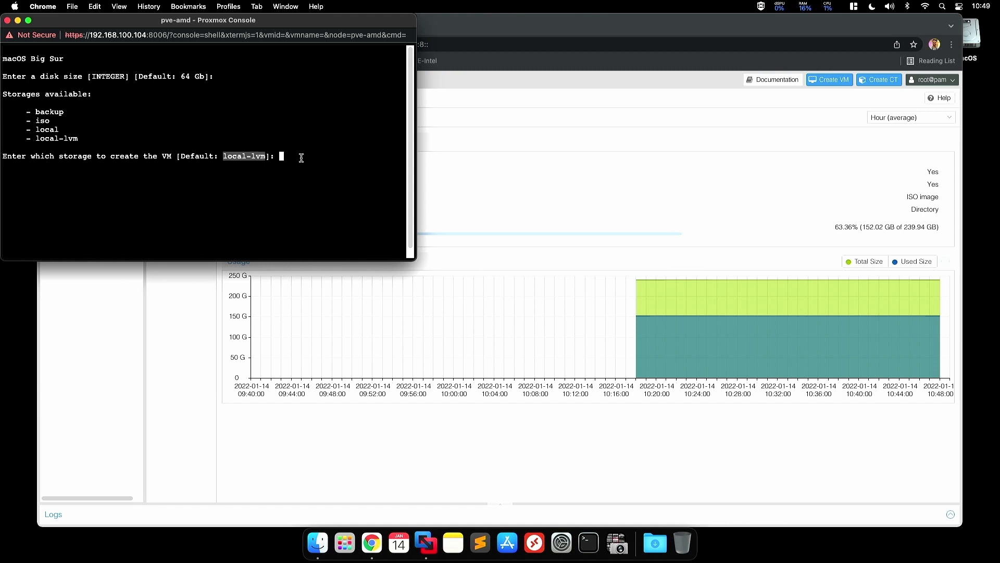
text(backup)
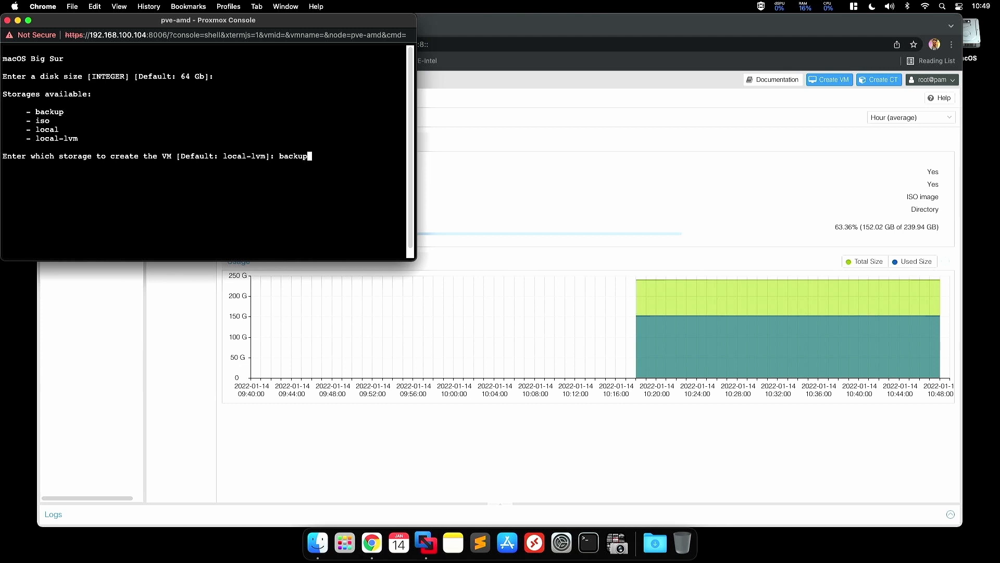
key(BackSpace)
key(BackSpace)
key(BackSpace)
key(BackSpace)
key(BackSpace)
key(BackSpace)
text(local-lvm)
key(Return)
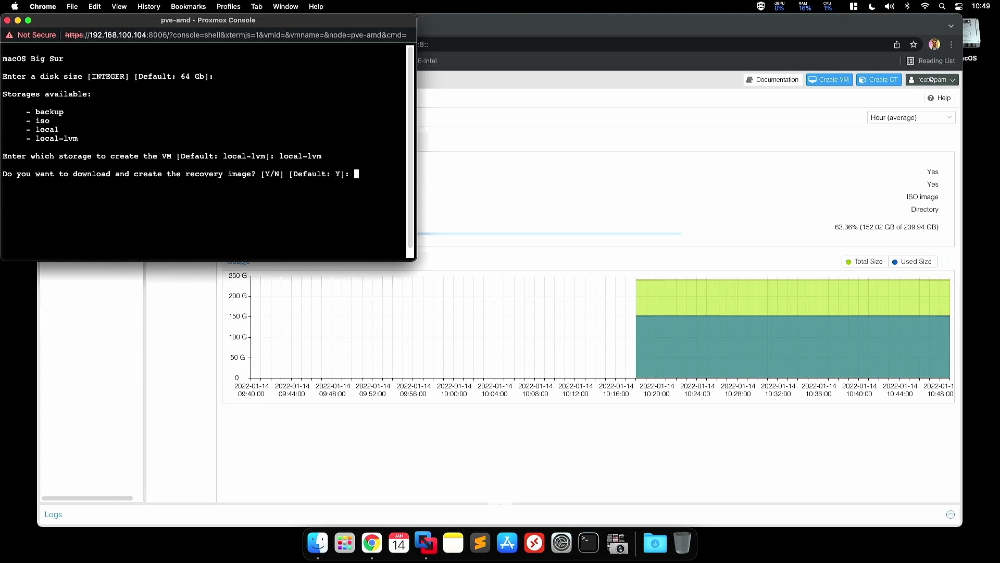
key(Return)
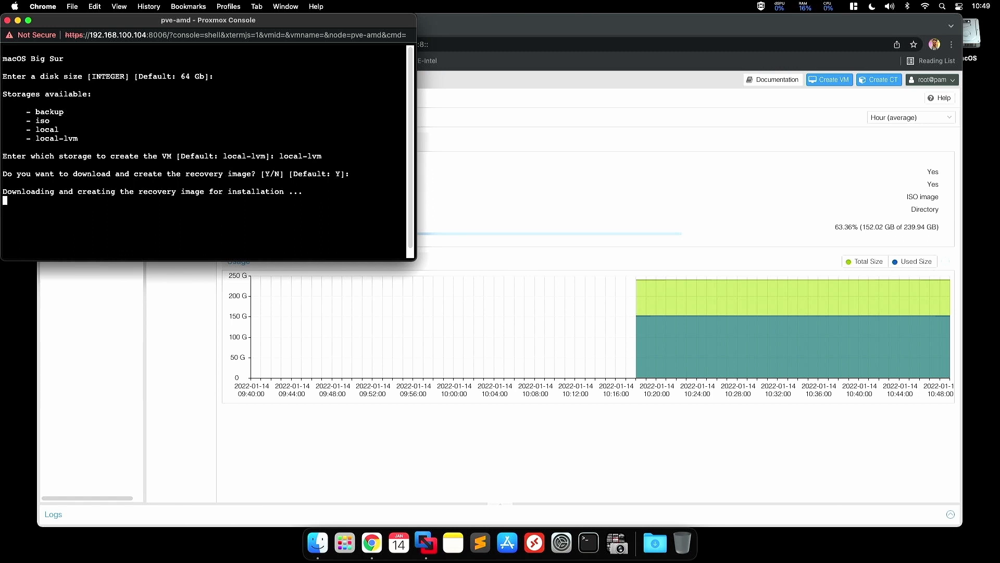
Open osx-proxmox.com/playlist in a new browser tab and look through the Hackintosh video playlist
click(74, 324)
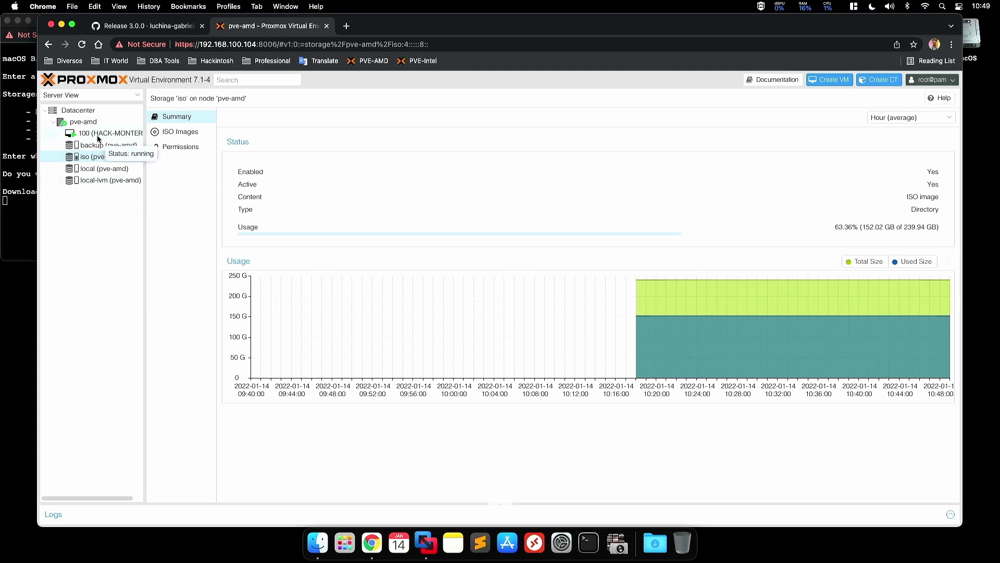
click(347, 26)
text(osx)
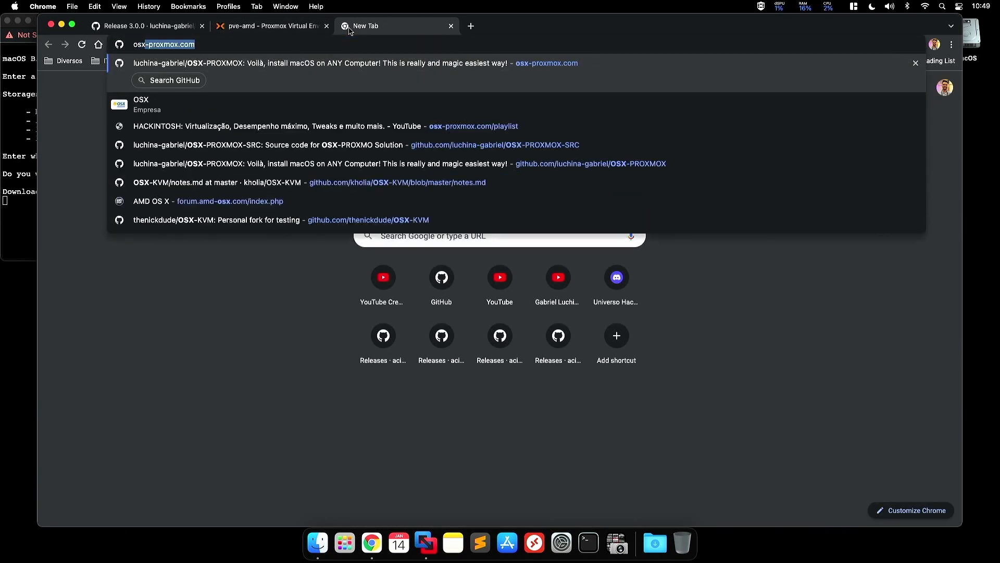
text(-proxmox.com/p)
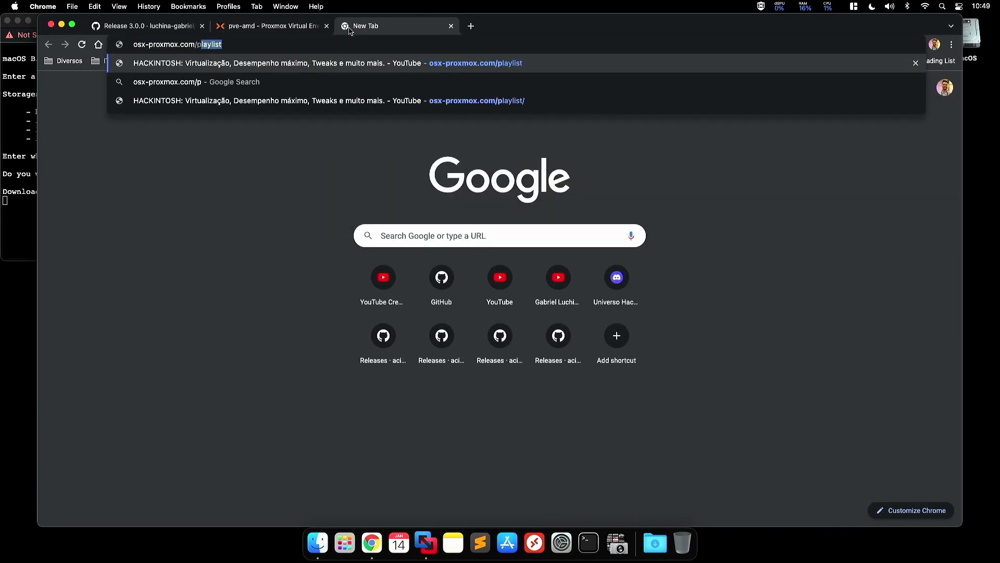
key(Return)
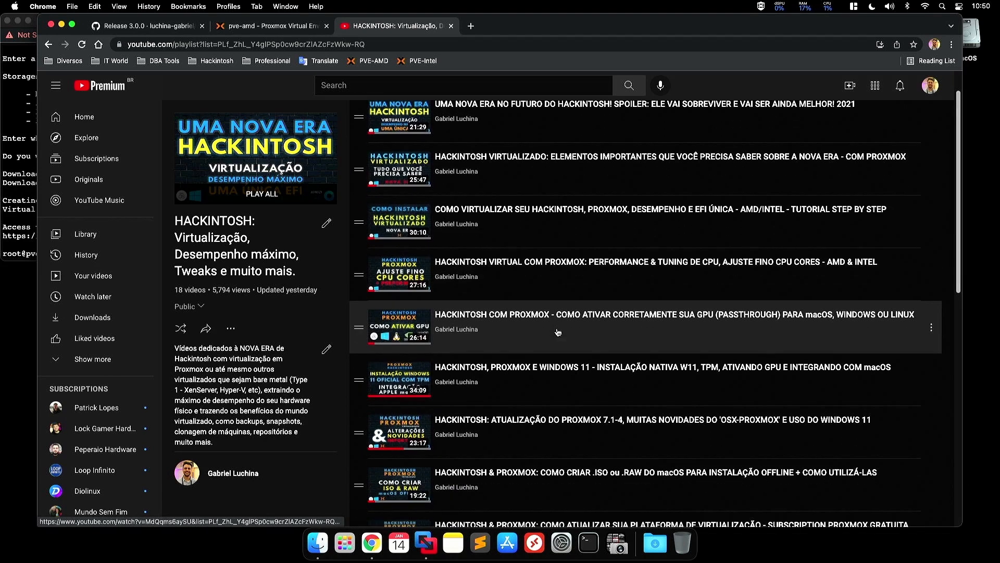
scroll(558, 332, down, 3)
scroll(558, 332, down, 5)
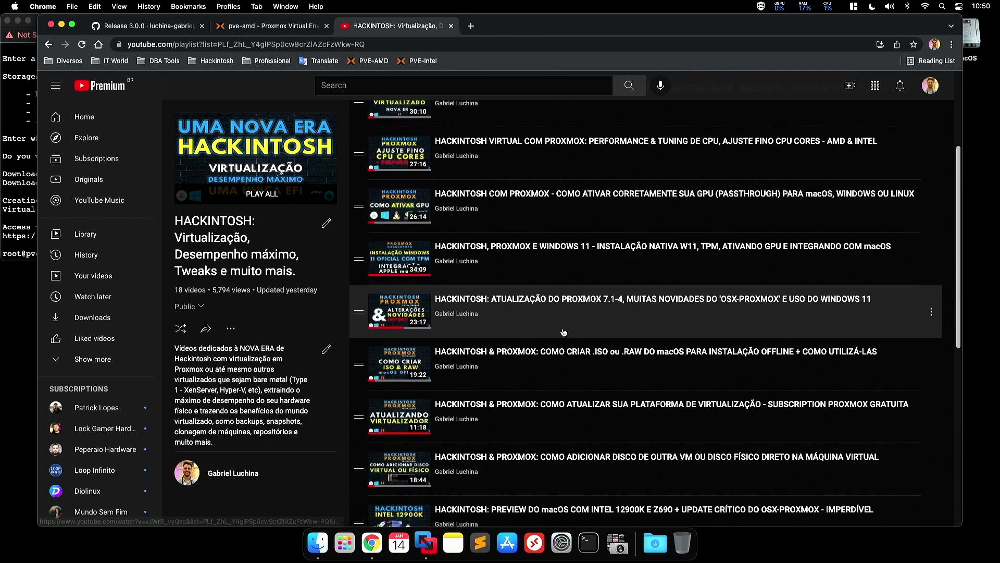
scroll(562, 332, down, 15)
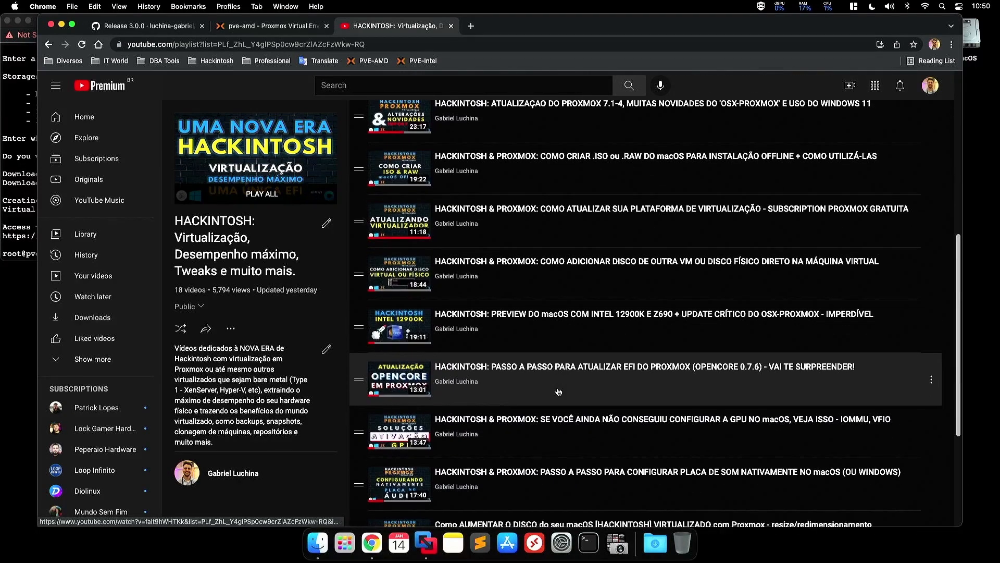
scroll(556, 385, up, 4)
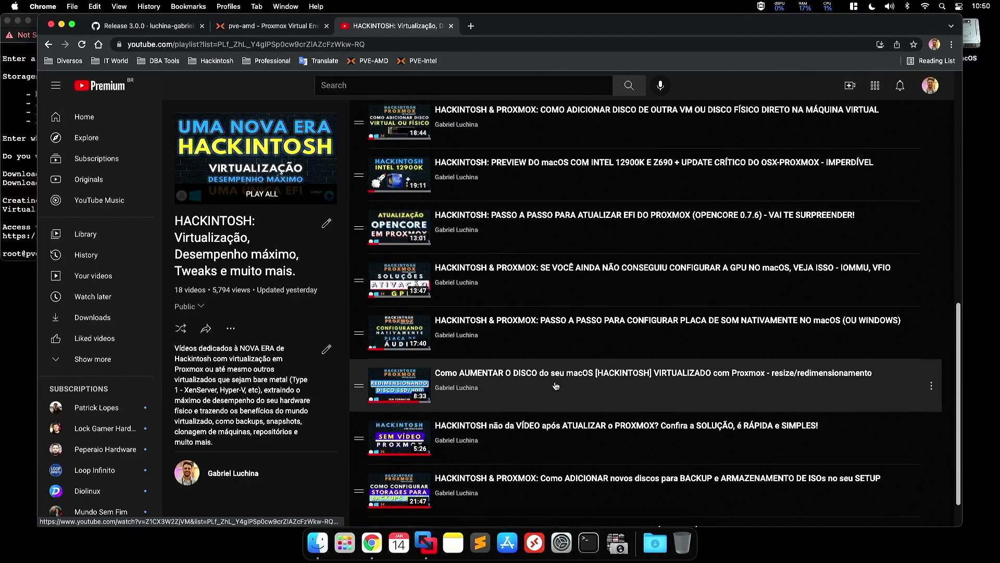
scroll(555, 385, up, 12)
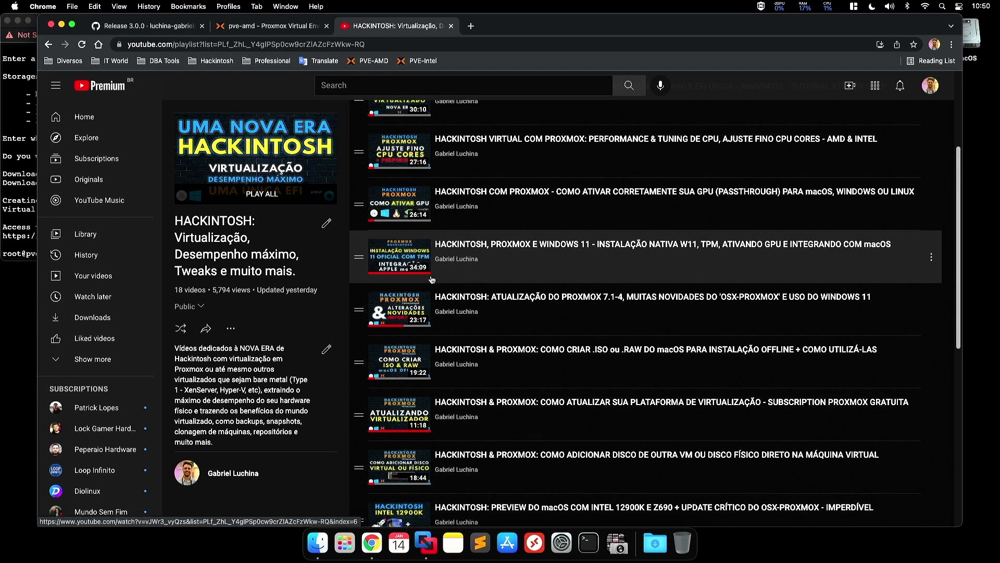
Return to the pve-amd console window and read the output on the recovery image and virtual machine creation
click(29, 209)
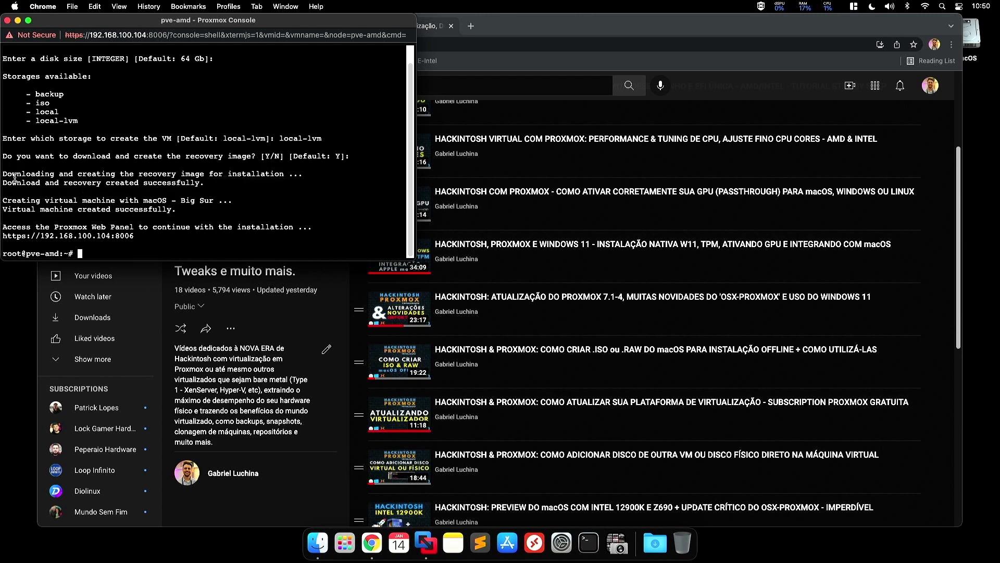
drag(8, 176, 226, 184)
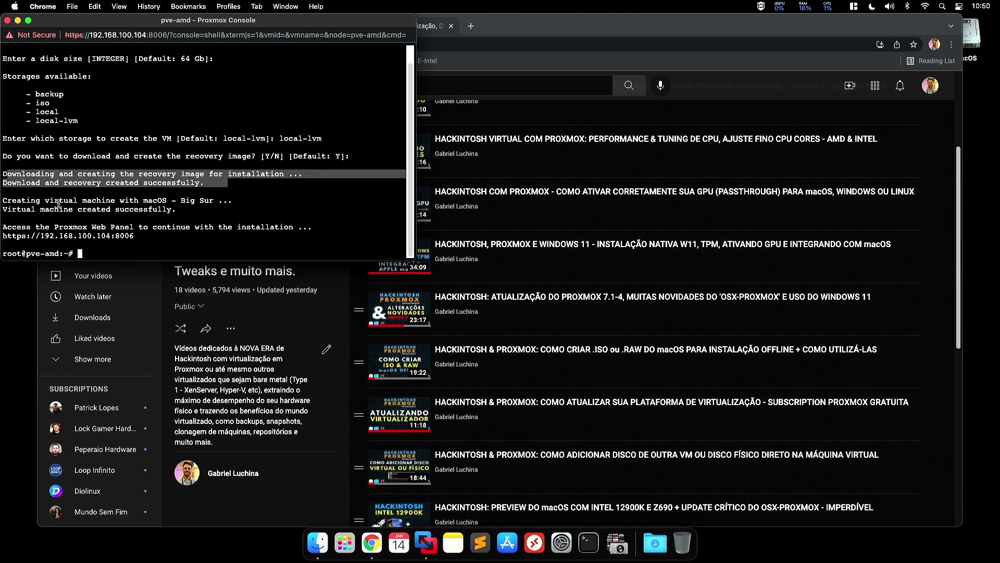
drag(4, 201, 200, 210)
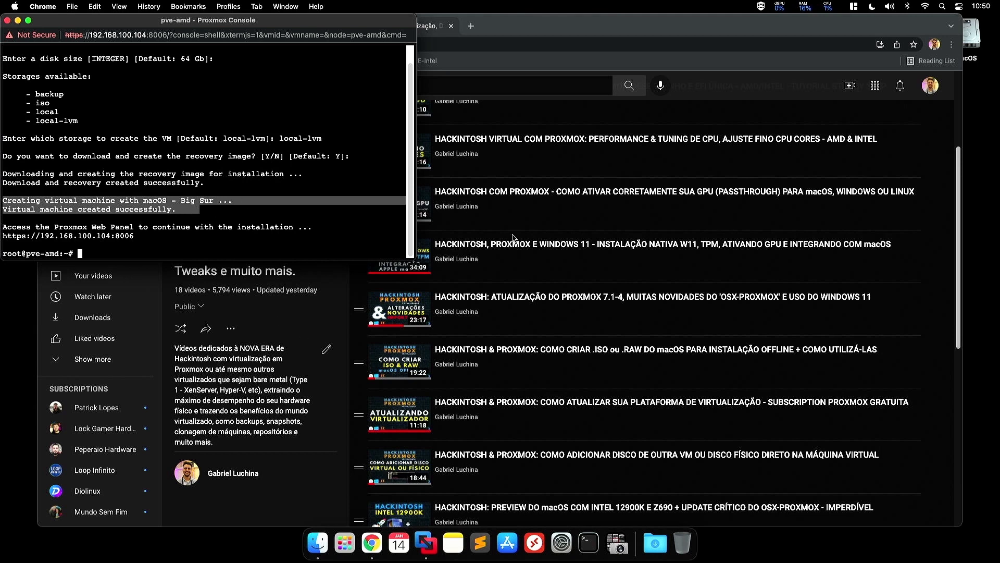
Start VM 101 (HACK-BIGSUR) from its console in the Proxmox web panel and boot the preselected BIGSUR entry
click(584, 38)
click(271, 25)
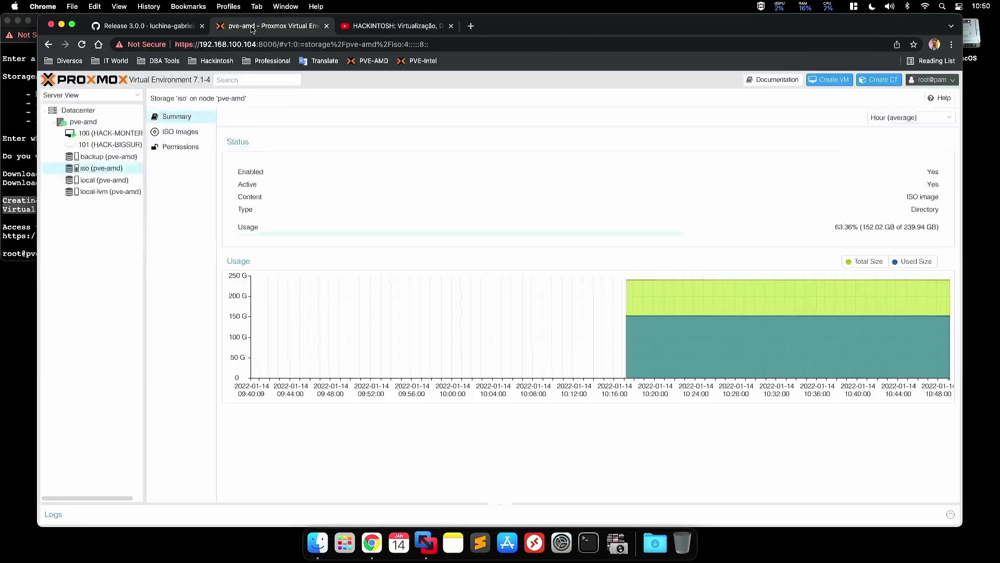
click(95, 146)
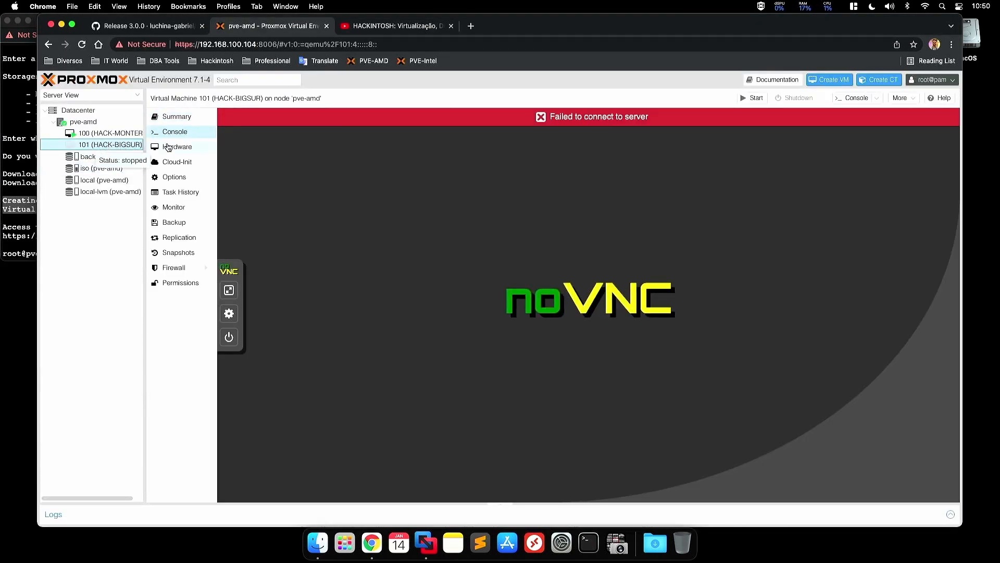
click(228, 337)
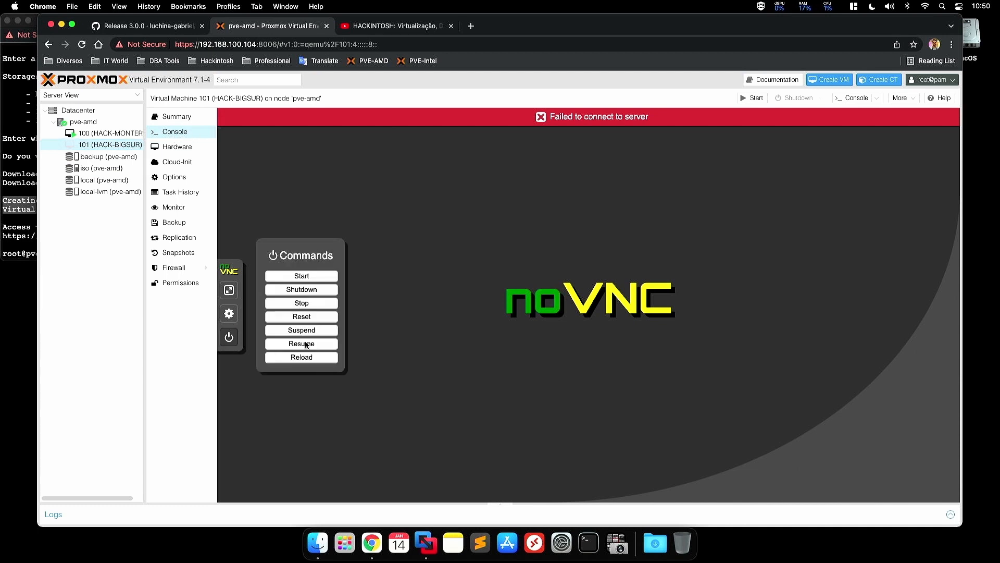
click(320, 276)
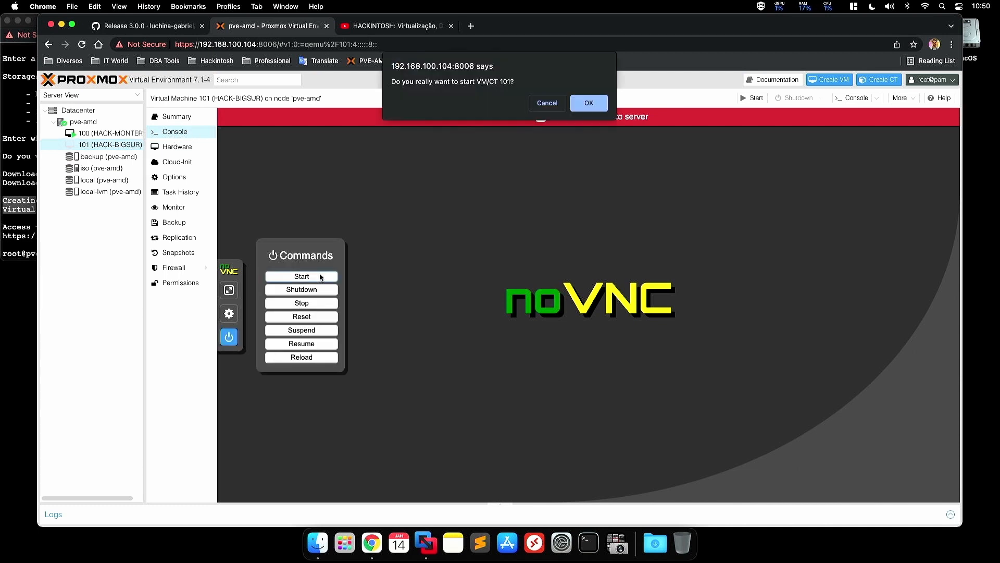
click(587, 104)
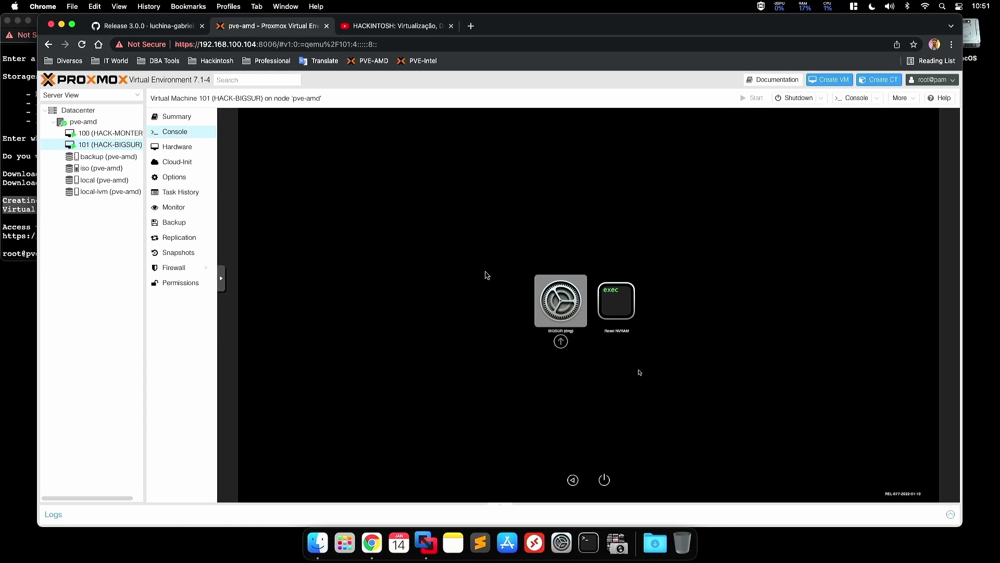
key(Return)
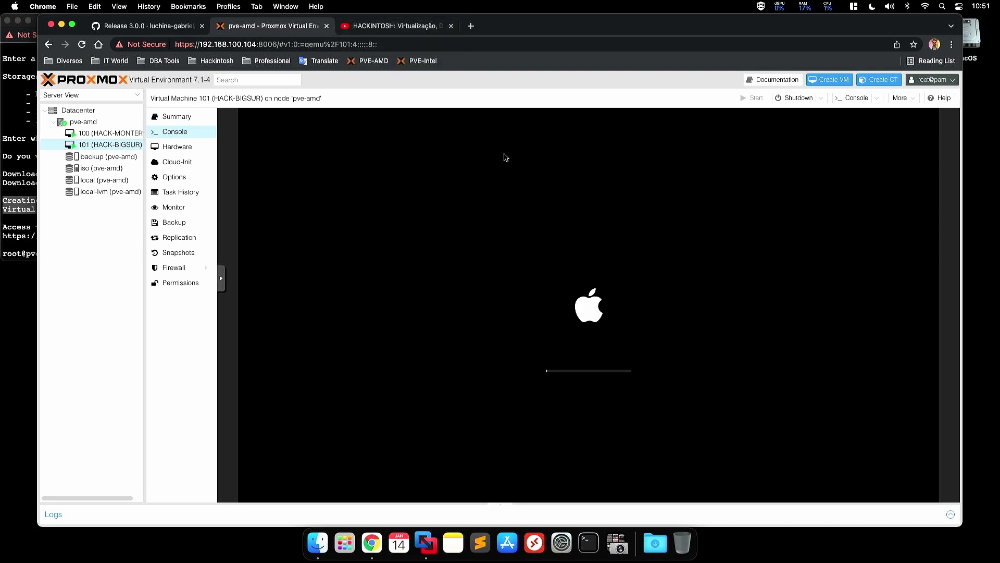
Go back to the YouTube playlist and examine its Hackintosh and Proxmox tutorials from GPU passthrough to backup storage
click(400, 28)
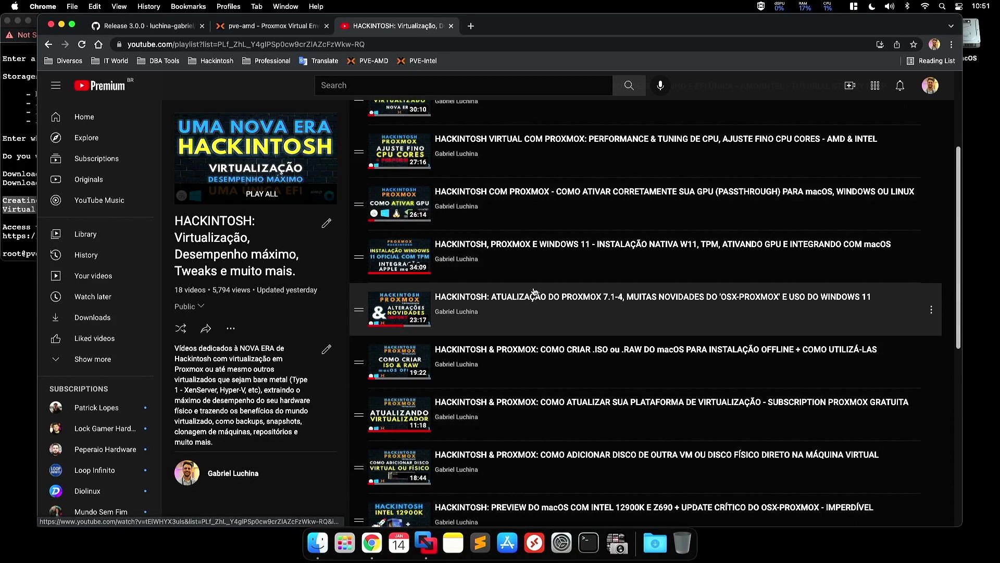
scroll(568, 300, up, 2)
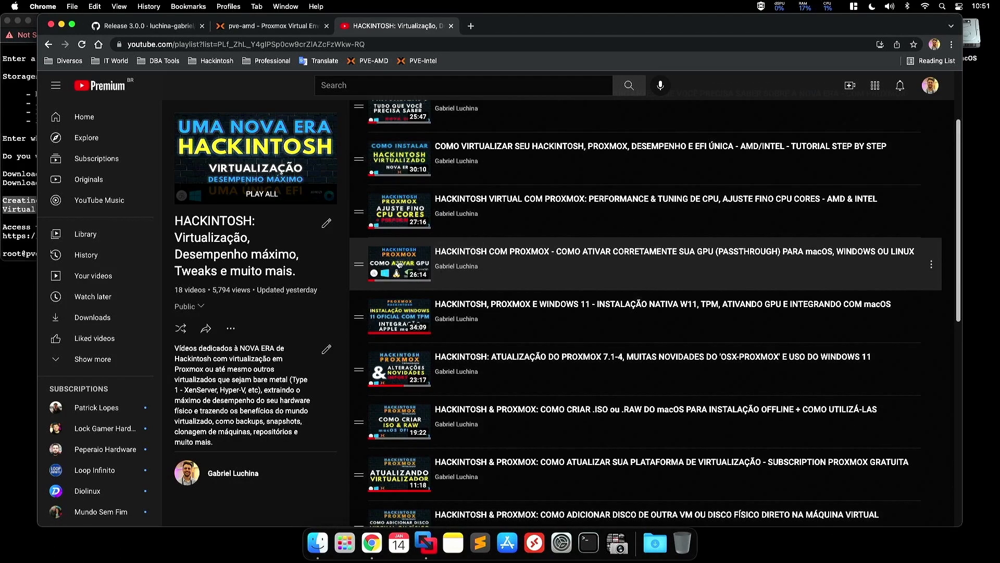
scroll(400, 265, down, 5)
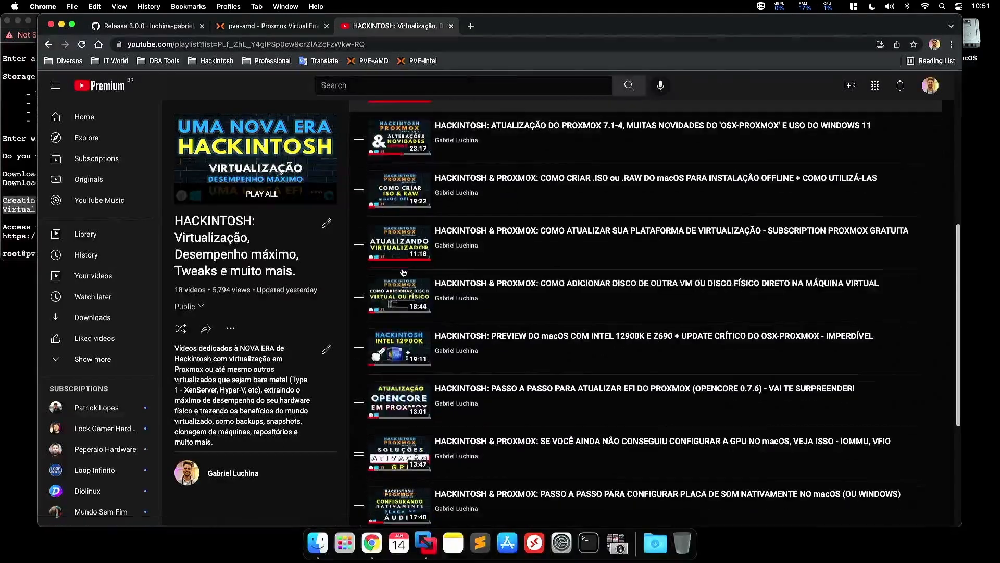
scroll(403, 272, down, 1)
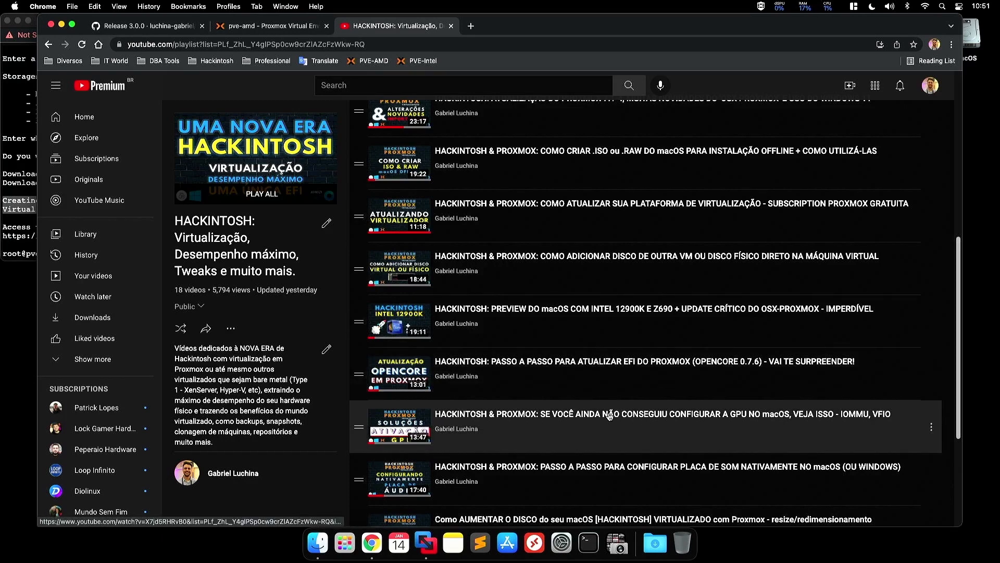
scroll(581, 420, down, 1)
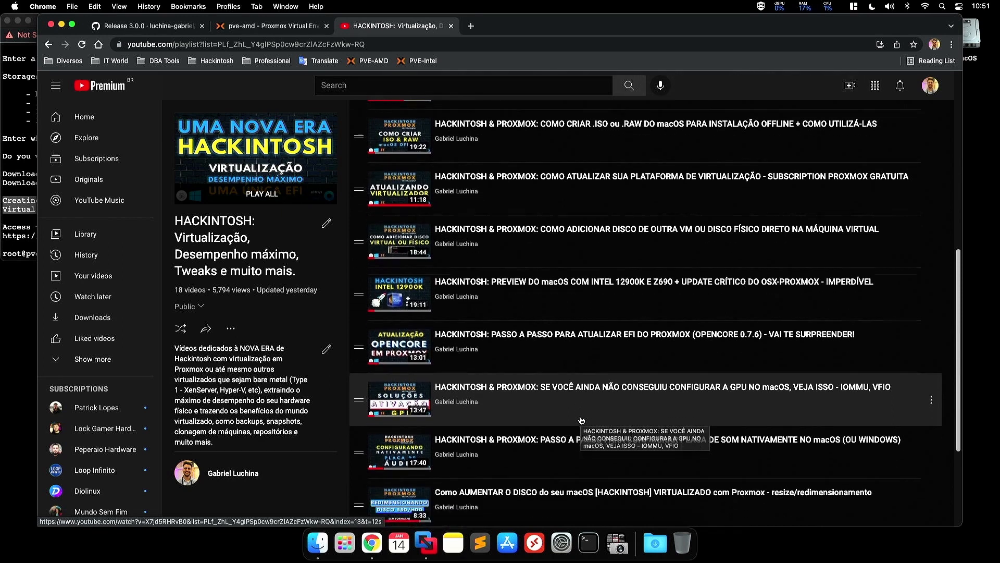
scroll(581, 420, down, 1)
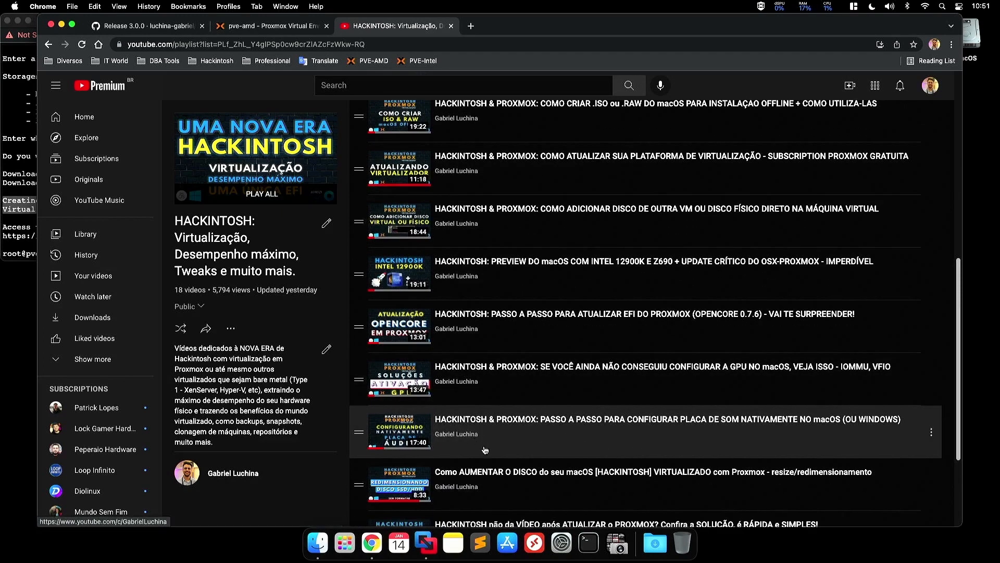
scroll(510, 464, down, 2)
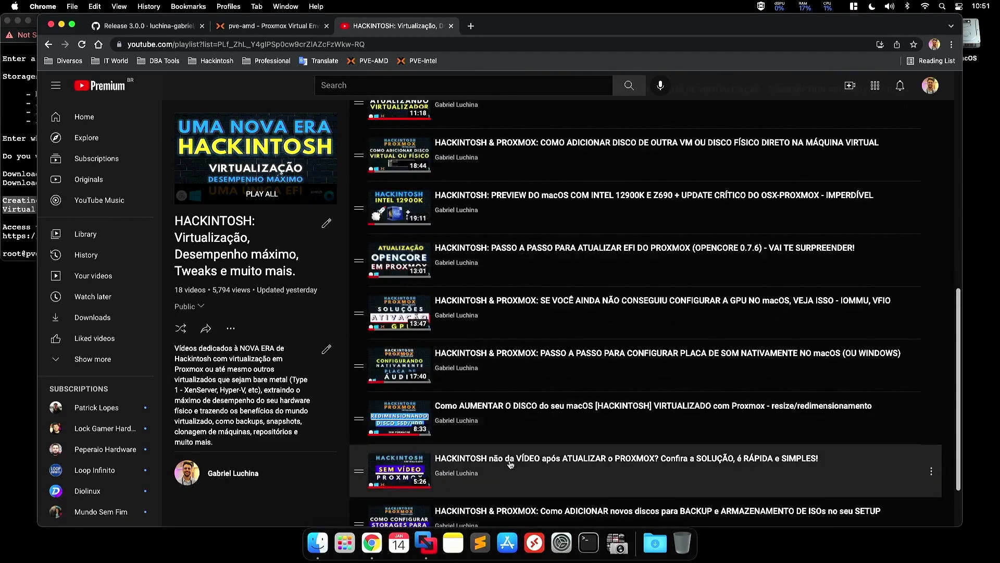
scroll(651, 396, down, 2)
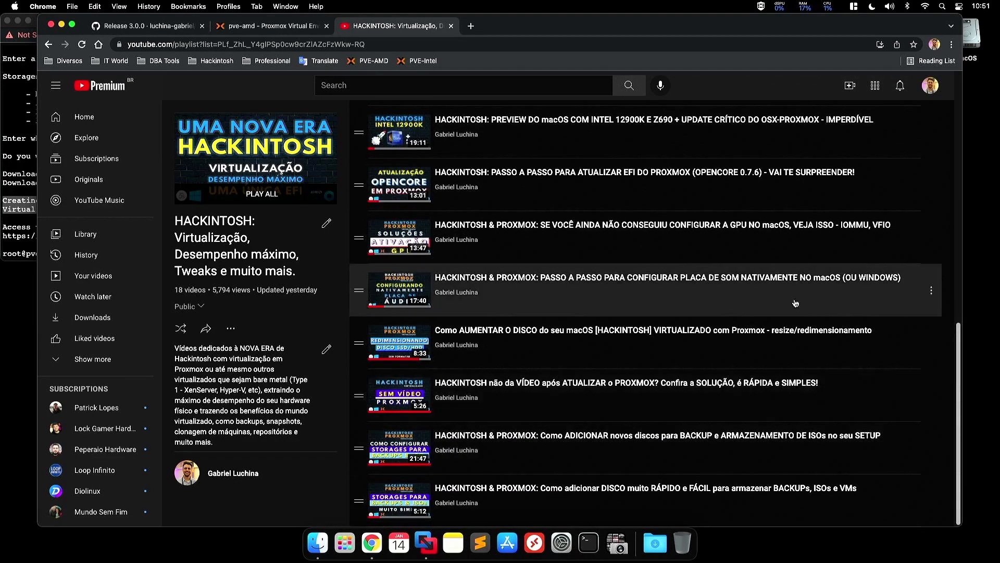
scroll(595, 375, up, 7)
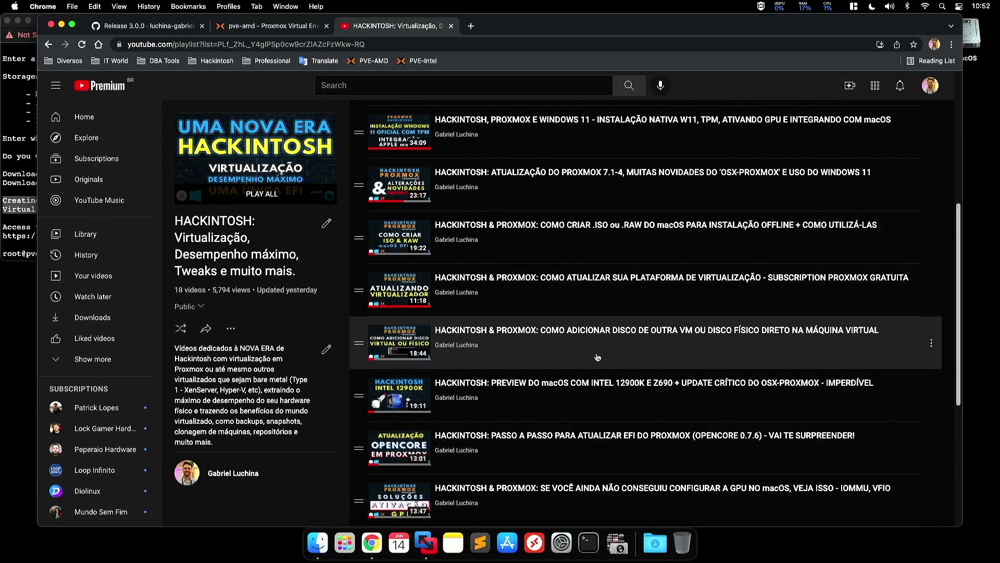
scroll(597, 357, up, 4)
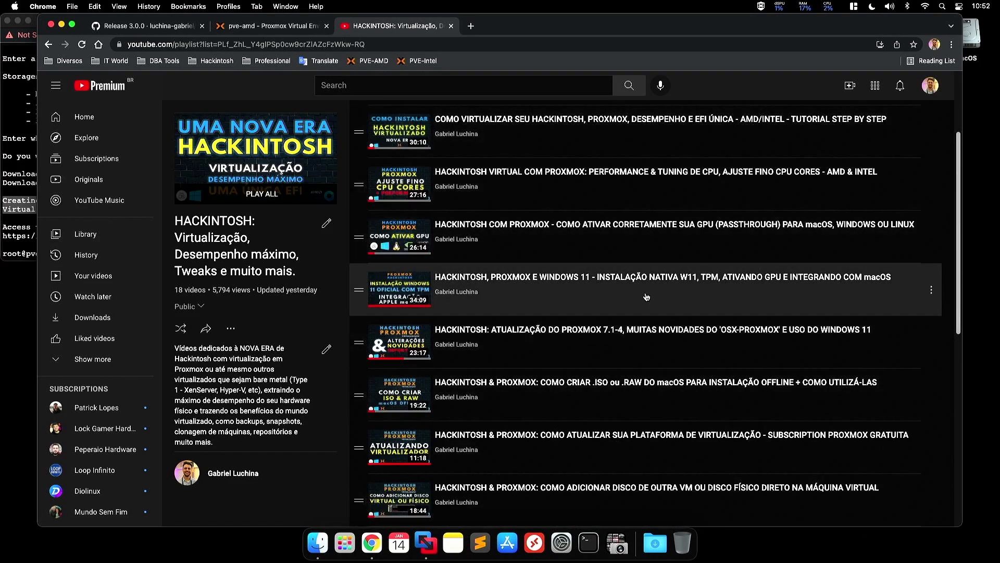
scroll(646, 296, up, 3)
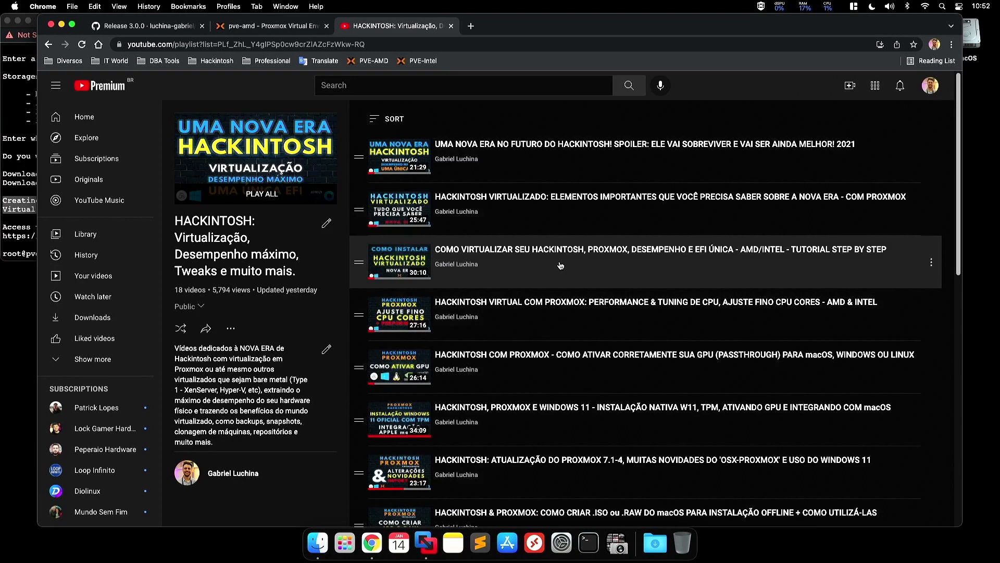